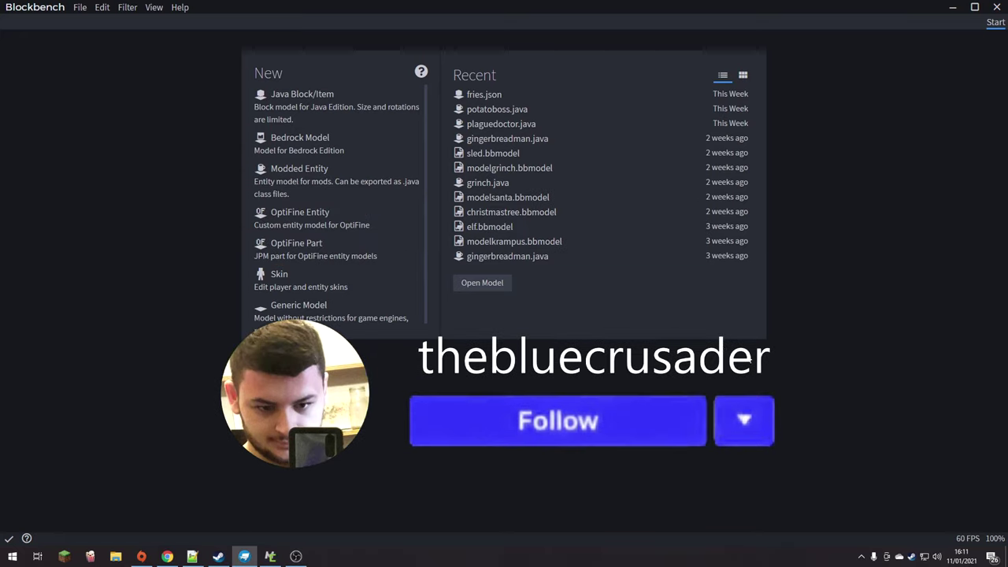
- Show the finished striped mob in Minecraft, then open Blockbench's Filter menu
{"action": "left_click", "coordinate": [133, 7]}
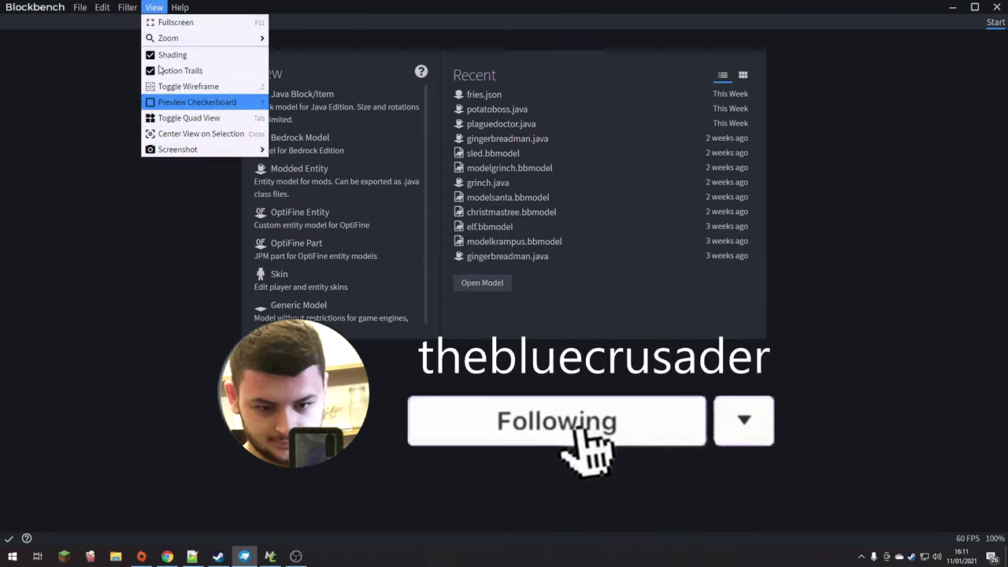
- Load the Zombie entity model from the CEM Template Loader
{"action": "left_click", "coordinate": [150, 70]}
{"action": "scroll", "coordinate": [545, 179], "scroll_direction": "down", "scroll_amount": 10}
{"action": "left_click", "coordinate": [528, 176]}
{"action": "key", "text": "Return"}
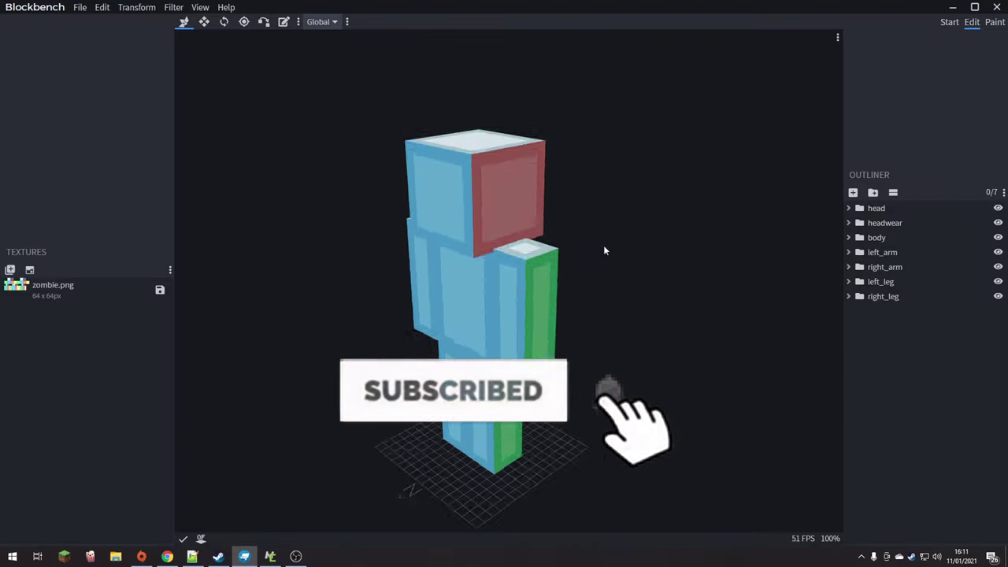
- Convert the zombie project to a new project format
{"action": "left_click", "coordinate": [80, 8]}
{"action": "left_click", "coordinate": [108, 117]}
{"action": "left_click", "coordinate": [479, 103]}
{"action": "key", "text": "Escape"}
- Name the project tigerking in Project settings and switch to Paint mode
{"action": "right_click", "coordinate": [67, 290]}
{"action": "left_click", "coordinate": [88, 330]}
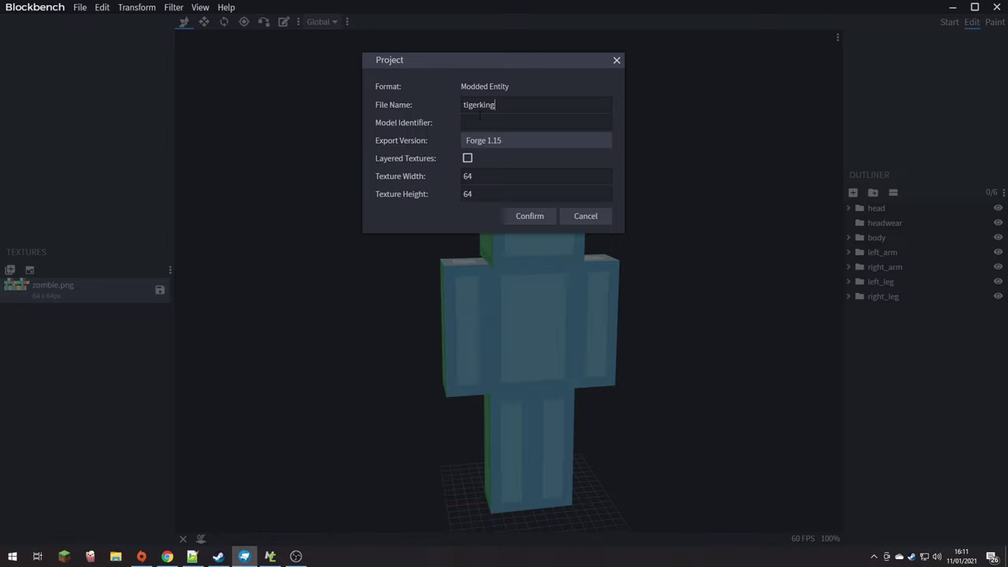
{"action": "left_click", "coordinate": [546, 215]}
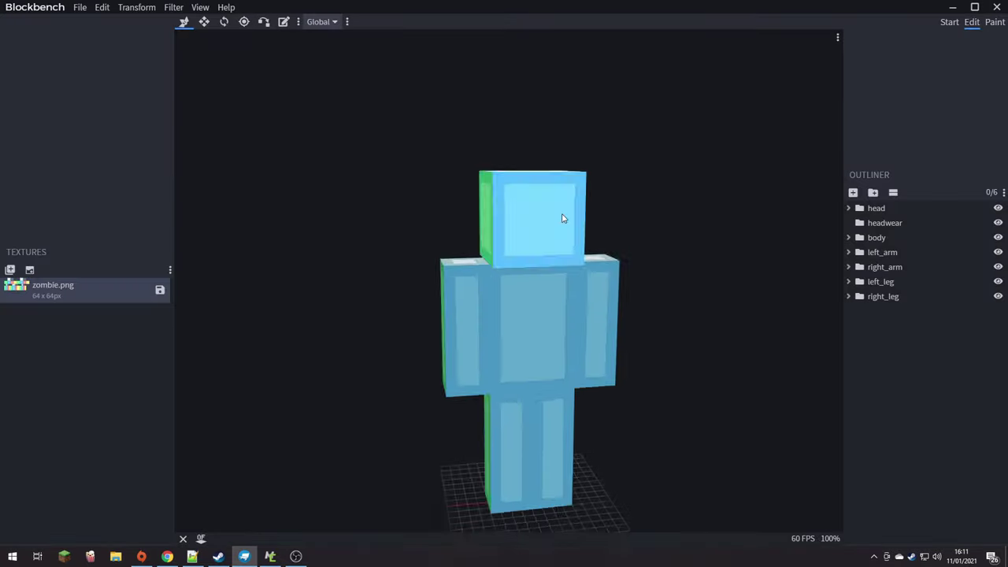
{"action": "left_click", "coordinate": [992, 23]}
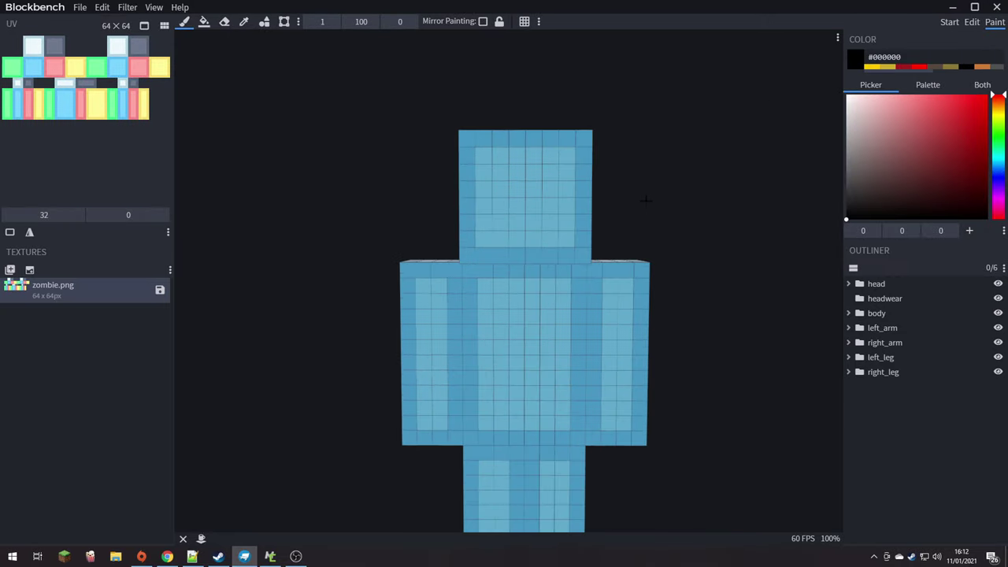
- Paint gold hair on top of the head and dark brown eyebrows on the face
{"action": "left_click", "coordinate": [869, 66]}
{"action": "scroll", "coordinate": [637, 152], "scroll_direction": "up", "scroll_amount": 2}
{"action": "left_click", "coordinate": [589, 181]}
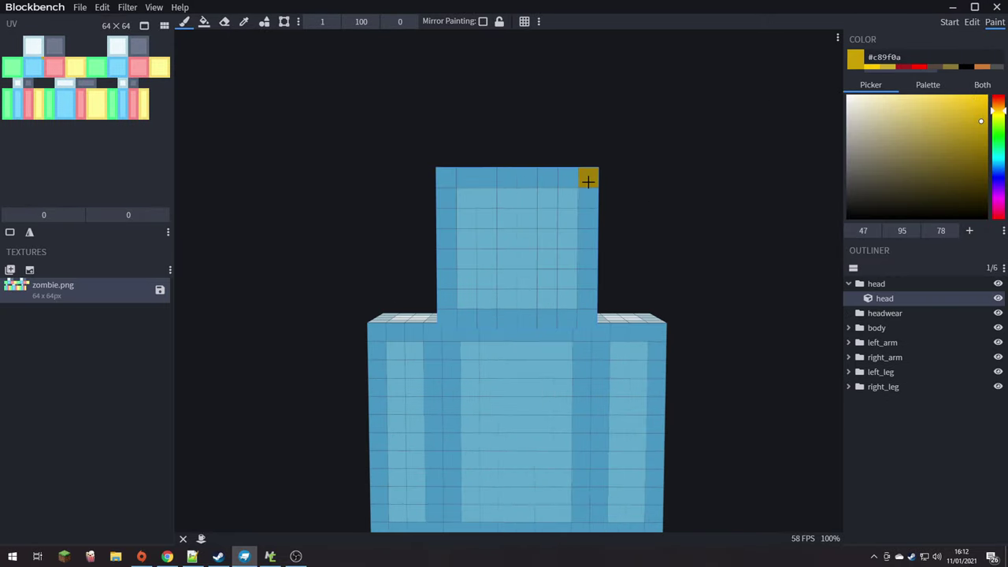
{"action": "mouse_move", "coordinate": [670, 190]}
{"action": "left_mouse_down"}
{"action": "mouse_move", "coordinate": [704, 189]}
{"action": "mouse_move", "coordinate": [420, 189]}
{"action": "mouse_move", "coordinate": [495, 35]}
{"action": "left_mouse_up"}
{"action": "mouse_move", "coordinate": [715, 179]}
{"action": "left_mouse_down"}
{"action": "mouse_move", "coordinate": [426, 195]}
{"action": "mouse_move", "coordinate": [461, 267]}
{"action": "mouse_move", "coordinate": [543, 264]}
{"action": "left_mouse_up"}
{"action": "left_click_drag", "start_coordinate": [425, 228], "coordinate": [551, 236]}
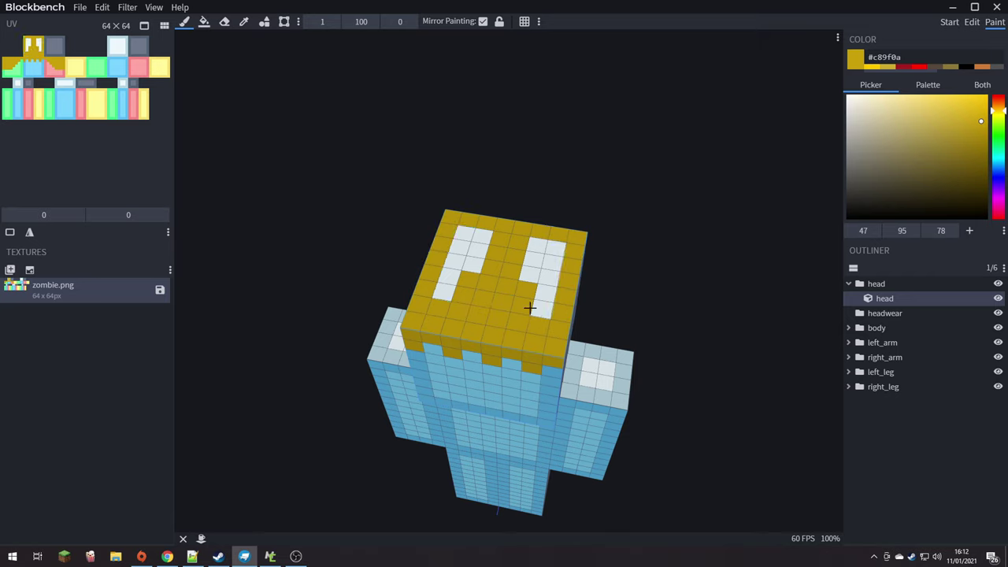
{"action": "mouse_move", "coordinate": [488, 260]}
{"action": "left_mouse_down"}
{"action": "mouse_move", "coordinate": [704, 206]}
{"action": "mouse_move", "coordinate": [374, 221]}
{"action": "left_mouse_up"}
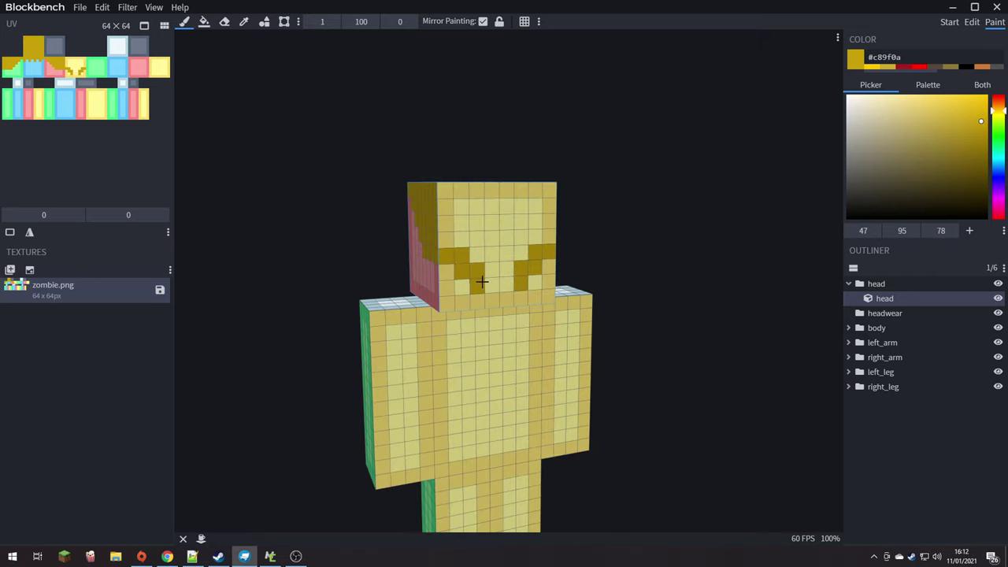
{"action": "left_click_drag", "start_coordinate": [497, 207], "coordinate": [386, 211]}
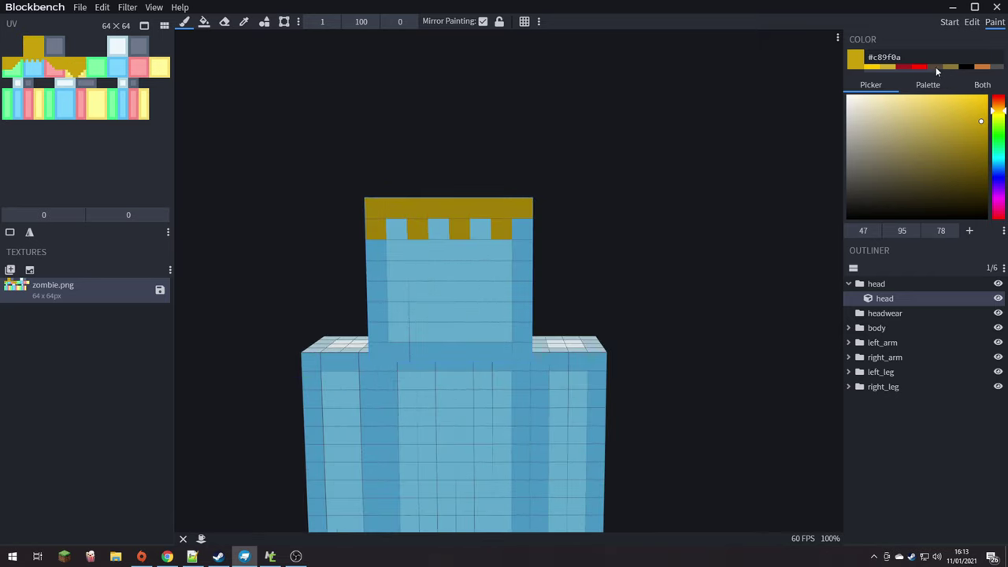
{"action": "left_click", "coordinate": [935, 67]}
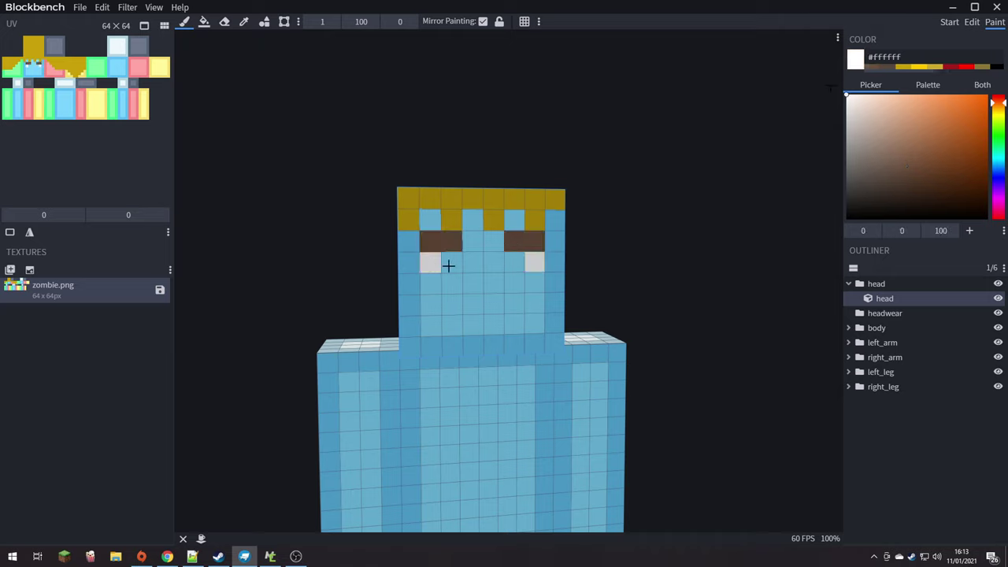
{"action": "left_click_drag", "start_coordinate": [648, 256], "coordinate": [516, 318]}
- Mix a light orange tan skin tone and paint the cheeks beside the mustache
{"action": "left_click", "coordinate": [901, 136]}
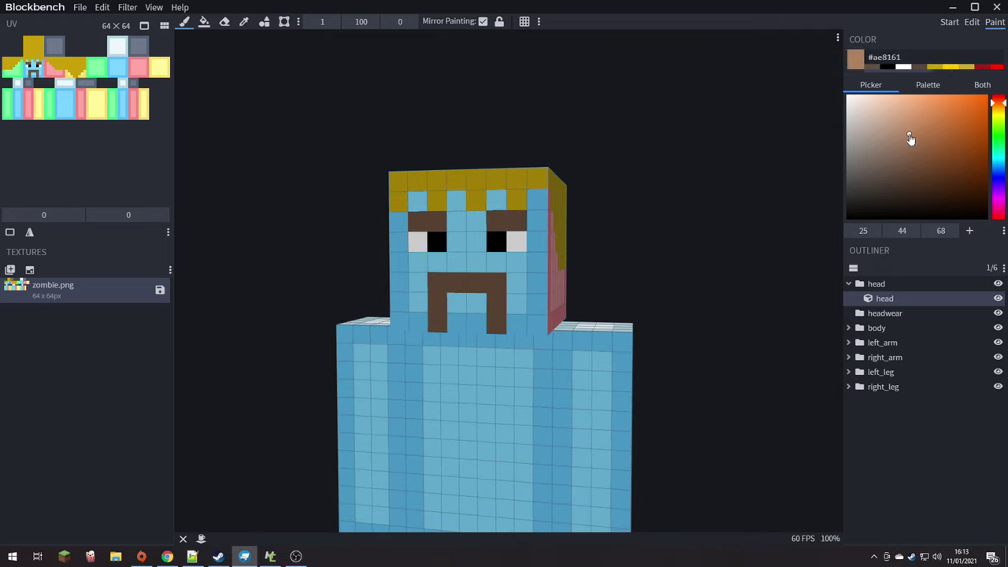
{"action": "left_click", "coordinate": [996, 113]}
{"action": "left_click", "coordinate": [906, 139]}
{"action": "left_click", "coordinate": [998, 106]}
{"action": "left_click", "coordinate": [894, 122]}
{"action": "left_click_drag", "start_coordinate": [724, 260], "coordinate": [645, 284]}
{"action": "left_click_drag", "start_coordinate": [570, 318], "coordinate": [589, 286]}
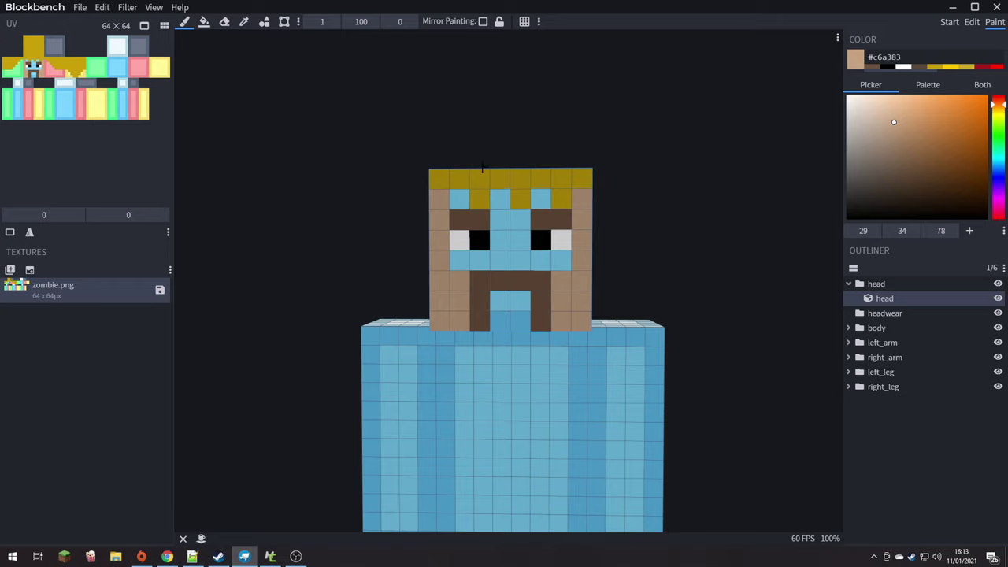
- Paint the head's pink side patch and the back of the head tan
{"action": "right_click_drag", "start_coordinate": [510, 309], "coordinate": [431, 230]}
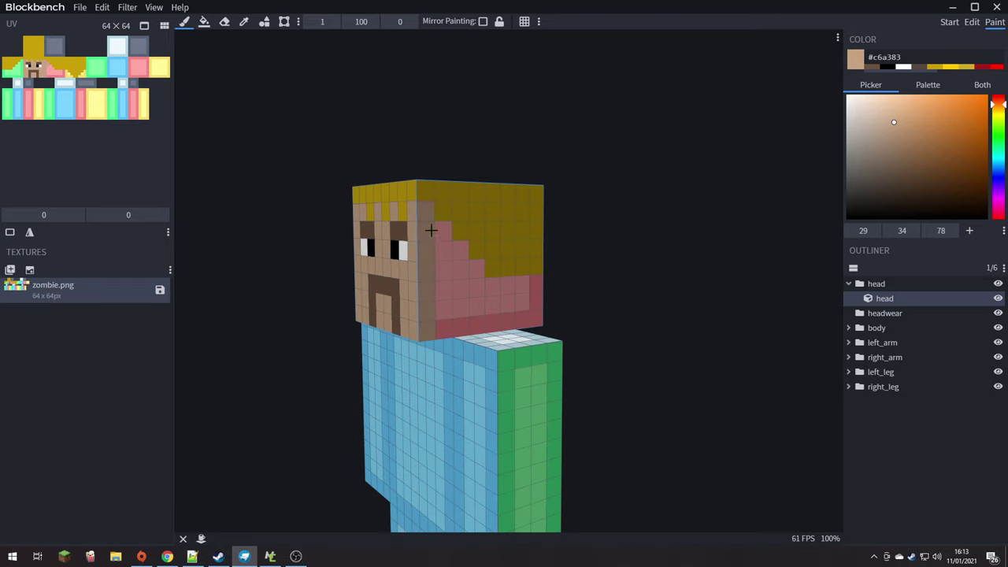
{"action": "left_click", "coordinate": [461, 298]}
{"action": "right_click_drag", "start_coordinate": [461, 297], "coordinate": [592, 321]}
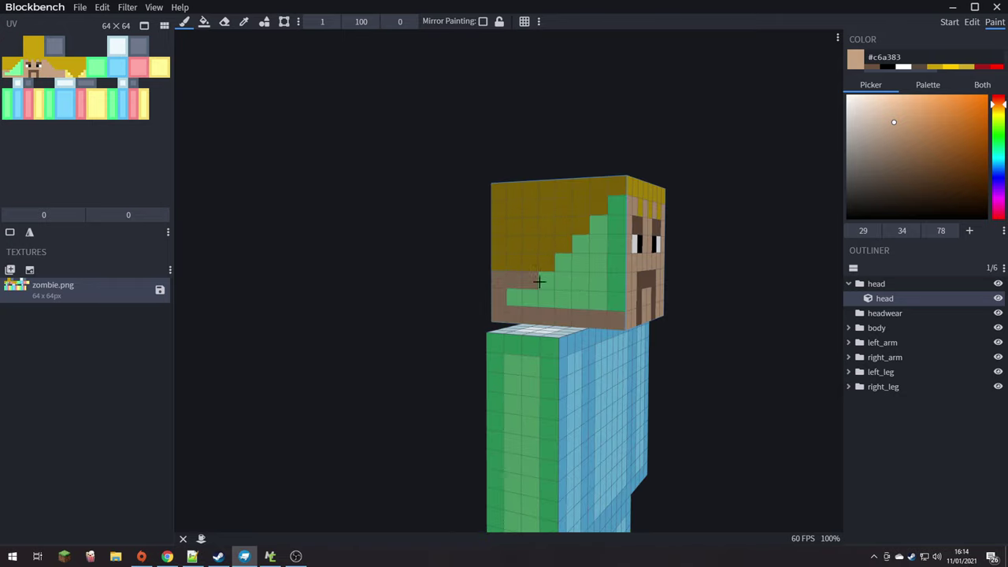
{"action": "right_click_drag", "start_coordinate": [686, 296], "coordinate": [448, 289]}
{"action": "left_click", "coordinate": [532, 313]}
{"action": "mouse_move", "coordinate": [533, 312]}
{"action": "right_mouse_down"}
{"action": "mouse_move", "coordinate": [355, 292]}
{"action": "mouse_move", "coordinate": [664, 260]}
{"action": "mouse_move", "coordinate": [456, 181]}
{"action": "right_mouse_up"}
- Paint a tan strip across the top of the body
{"action": "left_click", "coordinate": [456, 180], "text": "alt"}
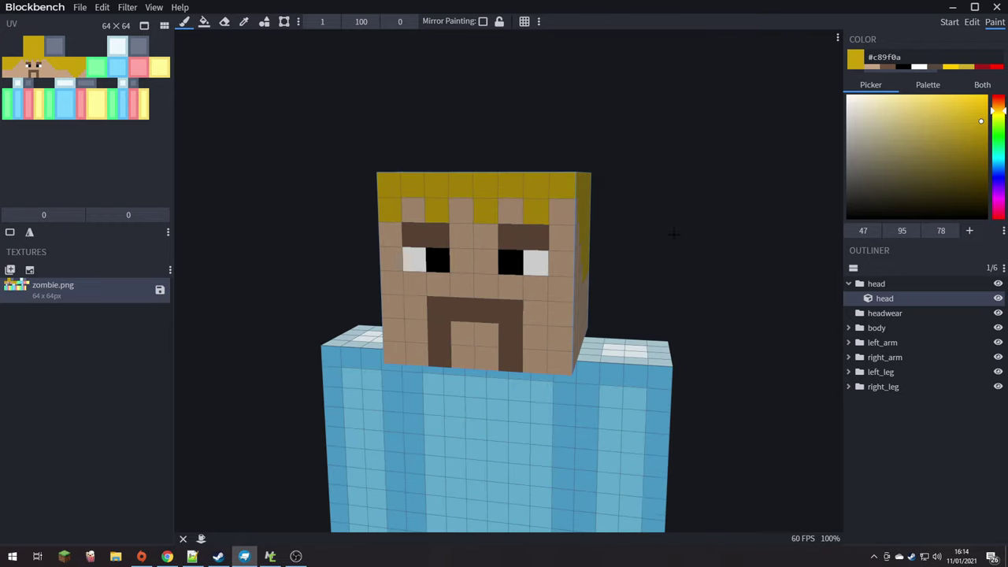
{"action": "right_click_drag", "start_coordinate": [674, 233], "coordinate": [552, 260]}
{"action": "left_click", "coordinate": [504, 331], "text": "alt"}
{"action": "left_click_drag", "start_coordinate": [595, 281], "coordinate": [481, 282]}
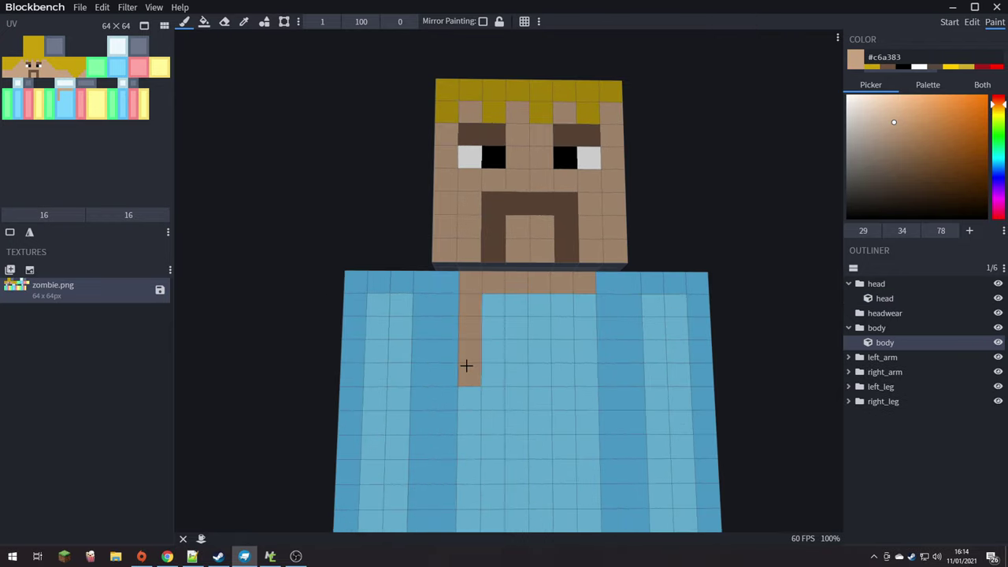
- Paint the belly's blue patch and the left arm's hands tan
{"action": "left_click_drag", "start_coordinate": [557, 403], "coordinate": [527, 448]}
{"action": "mouse_move", "coordinate": [527, 448]}
{"action": "right_mouse_down"}
{"action": "mouse_move", "coordinate": [742, 292]}
{"action": "mouse_move", "coordinate": [764, 247]}
{"action": "mouse_move", "coordinate": [725, 342]}
{"action": "right_mouse_up"}
{"action": "left_click_drag", "start_coordinate": [653, 363], "coordinate": [632, 411]}
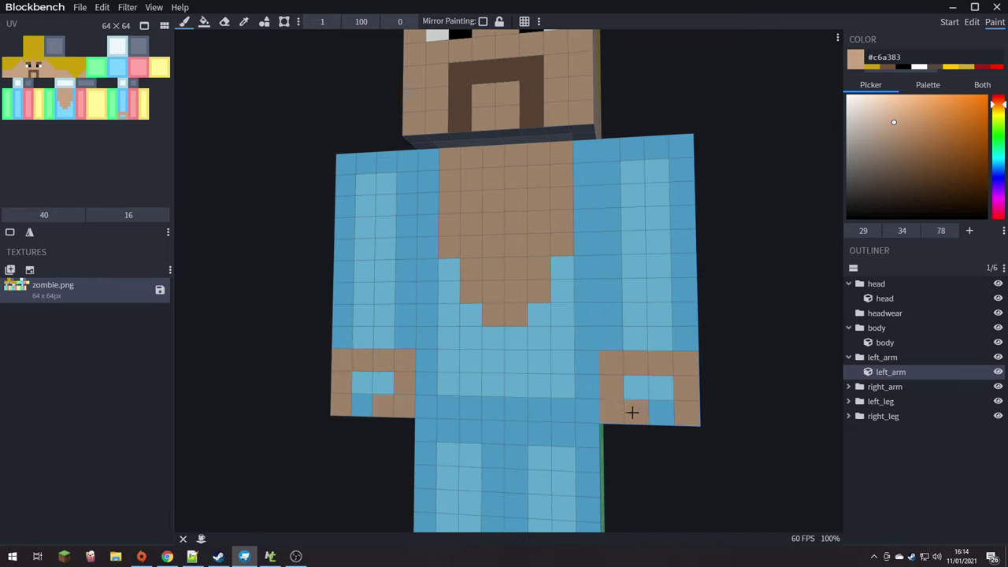
{"action": "right_click_drag", "start_coordinate": [631, 411], "coordinate": [662, 371]}
{"action": "right_click_drag", "start_coordinate": [499, 428], "coordinate": [598, 371]}
- Inspect the left and right arms in isolation with Hide Everything Except Selection
{"action": "left_click", "coordinate": [626, 237]}
{"action": "right_click", "coordinate": [644, 391]}
{"action": "left_click", "coordinate": [153, 7]}
{"action": "left_click", "coordinate": [189, 143]}
{"action": "right_click_drag", "start_coordinate": [685, 352], "coordinate": [655, 324]}
{"action": "left_click", "coordinate": [154, 7]}
{"action": "left_click", "coordinate": [214, 149]}
{"action": "left_click", "coordinate": [373, 270]}
{"action": "key", "text": "i"}
{"action": "right_click_drag", "start_coordinate": [374, 270], "coordinate": [300, 157]}
{"action": "left_click", "coordinate": [154, 7]}
{"action": "left_click", "coordinate": [173, 149]}
{"action": "right_click_drag", "start_coordinate": [504, 315], "coordinate": [503, 157]}
{"action": "left_click", "coordinate": [502, 136]}
- Pick a blue and paint the shirt's right chest column on the body
{"action": "left_click", "coordinate": [203, 22]}
{"action": "right_click_drag", "start_coordinate": [315, 48], "coordinate": [334, 158]}
{"action": "left_click", "coordinate": [457, 270]}
{"action": "right_click_drag", "start_coordinate": [457, 270], "coordinate": [465, 229]}
{"action": "key", "text": "b"}
{"action": "left_click", "coordinate": [994, 169]}
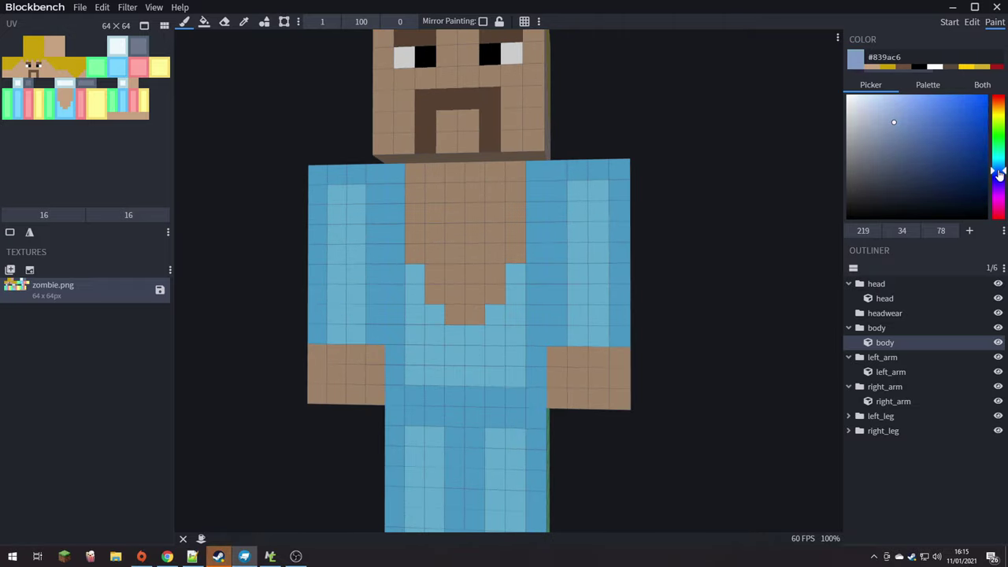
{"action": "right_click_drag", "start_coordinate": [703, 187], "coordinate": [544, 189]}
{"action": "left_click_drag", "start_coordinate": [544, 189], "coordinate": [541, 325]}
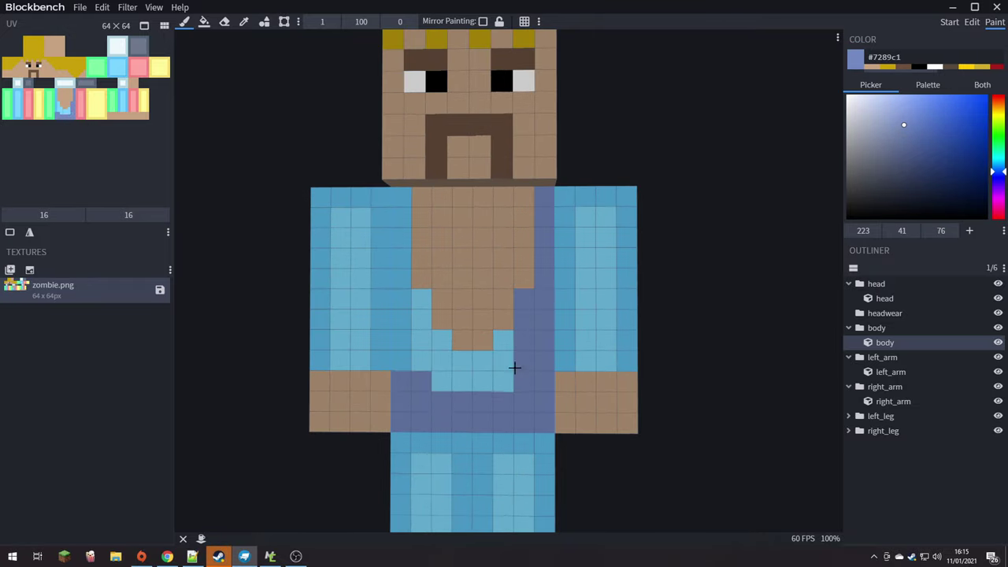
- Deepen the blue to #4266c1 and repaint the arm sleeve fronts darker blue
{"action": "left_click", "coordinate": [944, 133]}
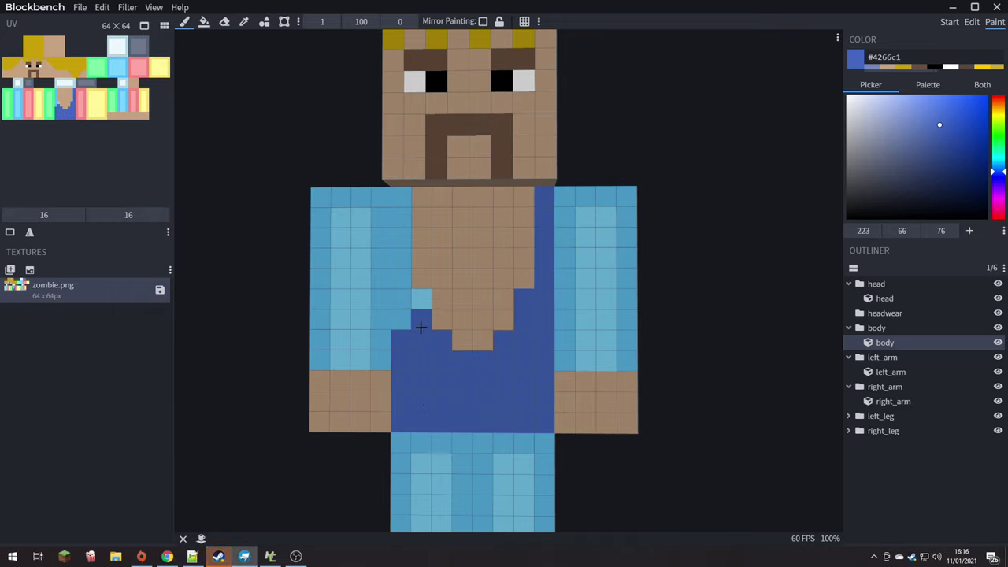
{"action": "mouse_move", "coordinate": [602, 303]}
{"action": "left_mouse_down"}
{"action": "mouse_move", "coordinate": [621, 311]}
{"action": "mouse_move", "coordinate": [603, 284]}
{"action": "left_mouse_up"}
{"action": "right_click_drag", "start_coordinate": [603, 283], "coordinate": [519, 319]}
{"action": "key", "text": "ctrl+z"}
{"action": "right_click_drag", "start_coordinate": [507, 387], "coordinate": [927, 318]}
{"action": "key", "text": "ctrl+z"}
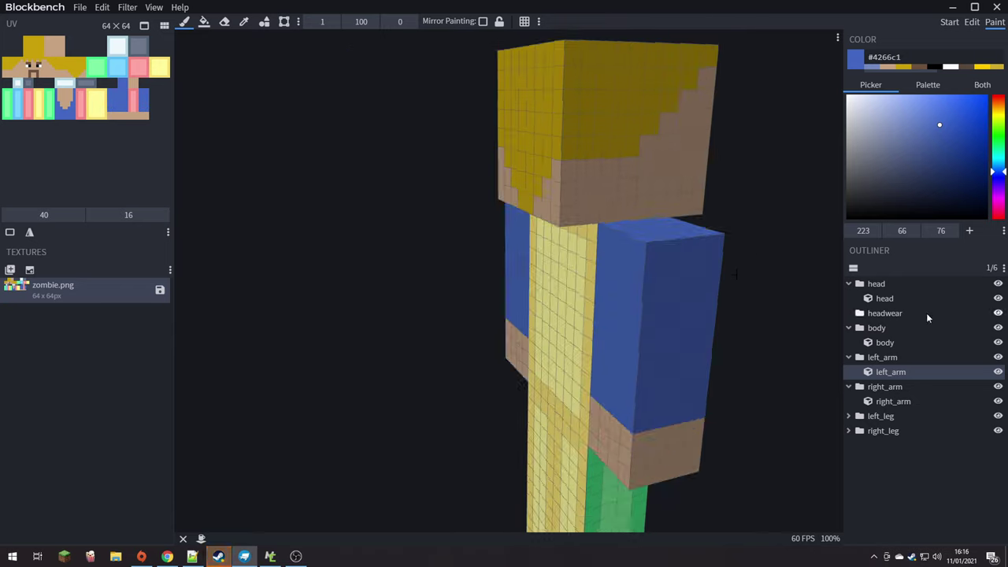
{"action": "left_click", "coordinate": [204, 21]}
{"action": "left_click", "coordinate": [504, 249]}
- View the left arm and then the right arm in isolation
{"action": "left_click", "coordinate": [449, 362]}
{"action": "left_click", "coordinate": [153, 7]}
{"action": "left_click", "coordinate": [189, 118]}
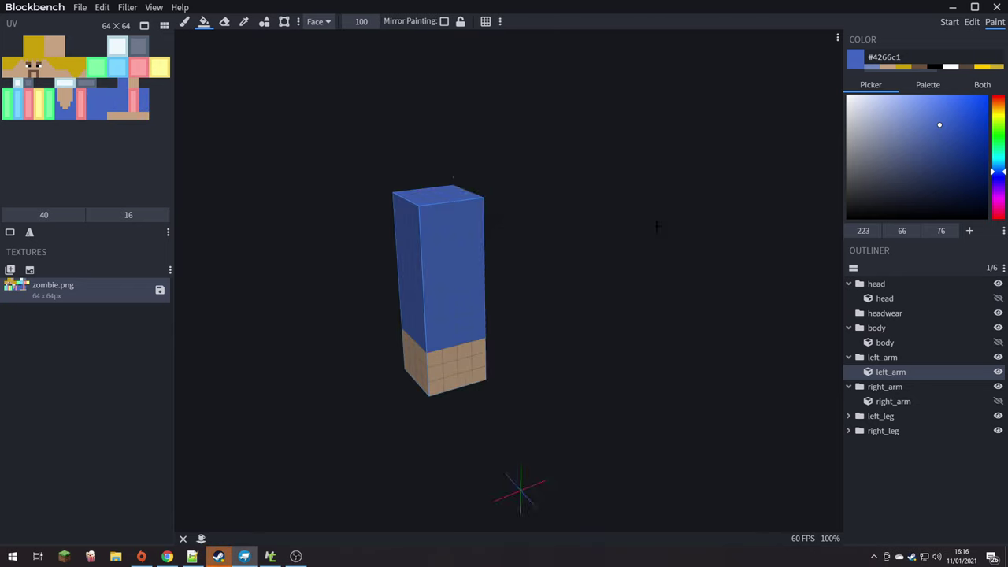
{"action": "right_click_drag", "start_coordinate": [656, 226], "coordinate": [546, 328]}
{"action": "key", "text": "b"}
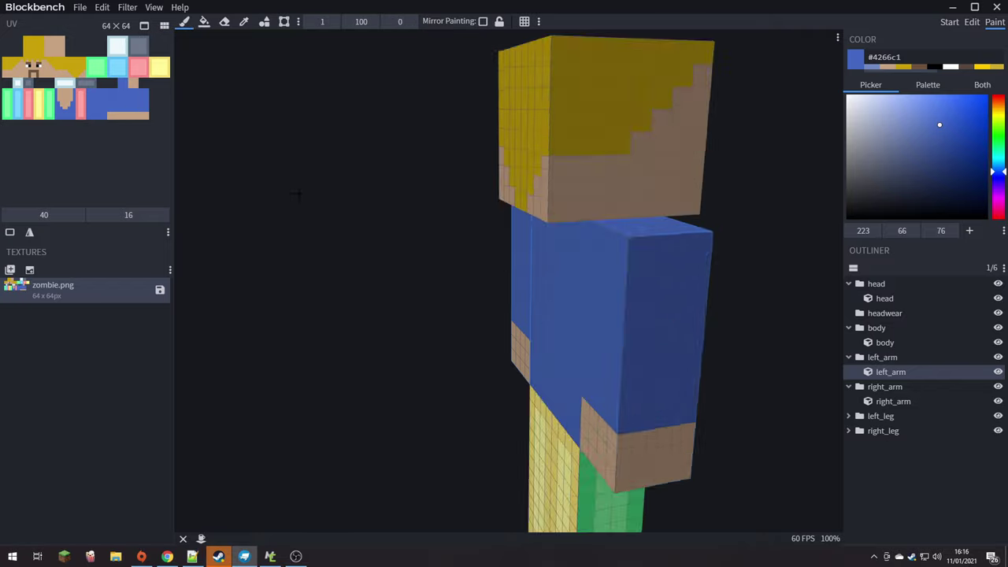
{"action": "left_click", "coordinate": [893, 401]}
{"action": "left_click", "coordinate": [154, 7]}
{"action": "left_click", "coordinate": [213, 146]}
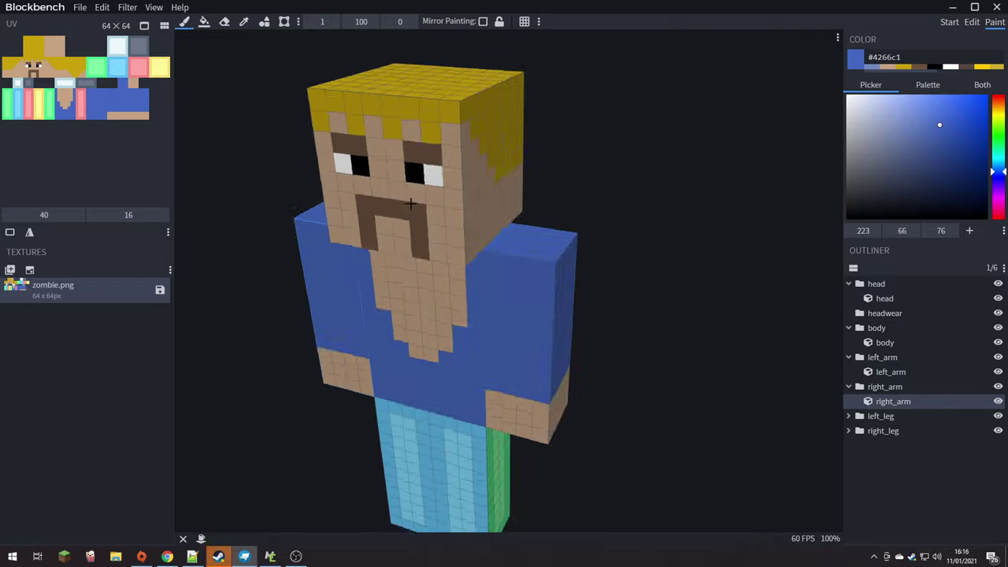
- Eyedrop skin tone #c6a383, brush the chest into a stepped V-neck, and fill a leg white
{"action": "left_click", "coordinate": [412, 296]}
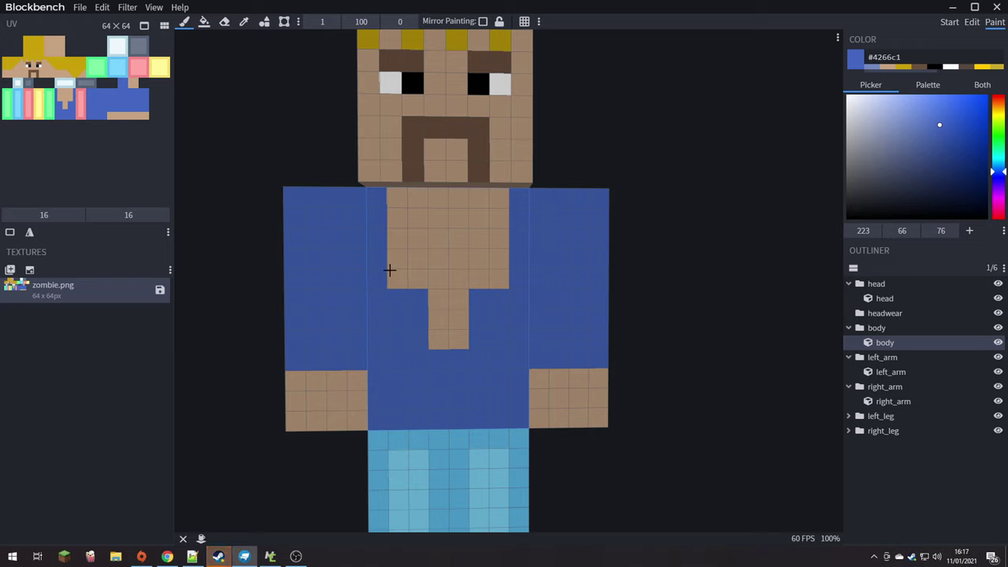
{"action": "left_click", "coordinate": [455, 319], "text": "ctrl"}
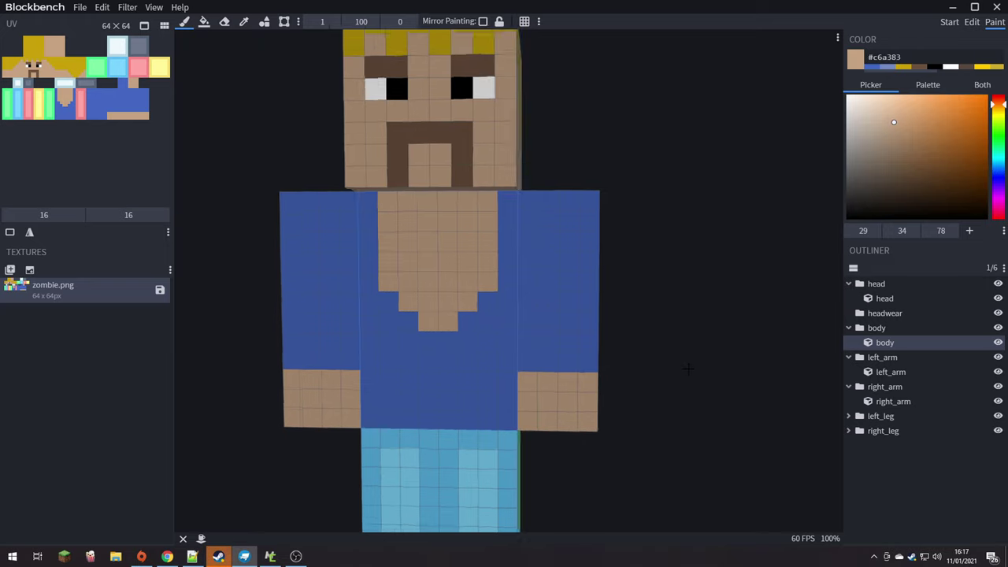
{"action": "right_click_drag", "start_coordinate": [691, 367], "coordinate": [623, 305]}
{"action": "left_click", "coordinate": [204, 21]}
{"action": "left_click", "coordinate": [417, 362]}
- Check the white right and left legs one at a time in isolation
{"action": "mouse_move", "coordinate": [473, 354]}
{"action": "left_mouse_down"}
{"action": "mouse_move", "coordinate": [547, 360]}
{"action": "mouse_move", "coordinate": [351, 202]}
{"action": "left_mouse_up"}
{"action": "left_click", "coordinate": [153, 7]}
{"action": "left_click", "coordinate": [213, 146]}
{"action": "left_click", "coordinate": [154, 7]}
{"action": "left_click", "coordinate": [213, 146]}
{"action": "left_click", "coordinate": [153, 7]}
{"action": "left_click", "coordinate": [213, 147]}
{"action": "left_click_drag", "start_coordinate": [486, 260], "coordinate": [832, 281]}
{"action": "left_click", "coordinate": [154, 7]}
{"action": "left_click", "coordinate": [213, 147]}
{"action": "left_click", "coordinate": [891, 459]}
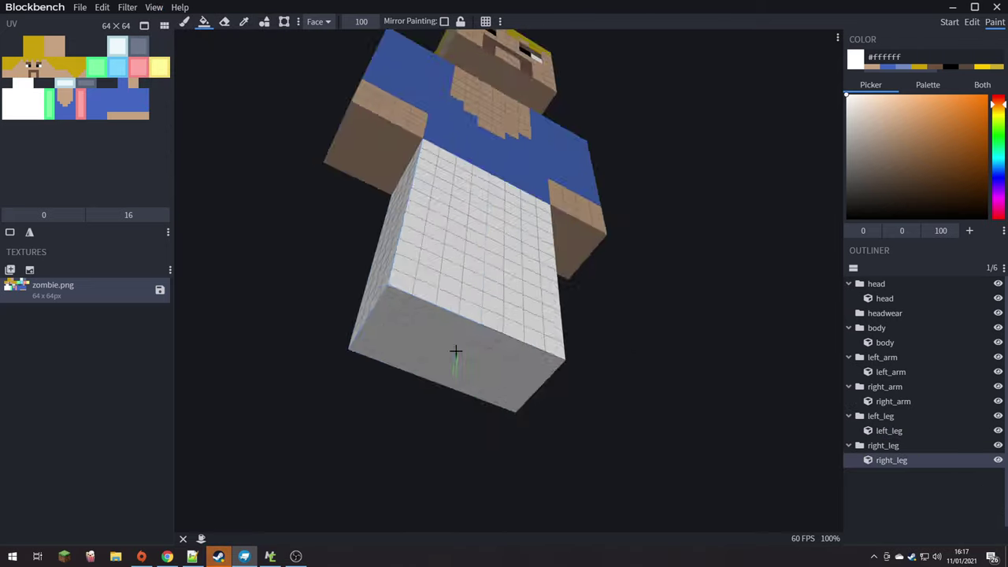
{"action": "left_click", "coordinate": [153, 7]}
{"action": "left_click", "coordinate": [213, 146]}
{"action": "left_click", "coordinate": [154, 7]}
{"action": "left_click", "coordinate": [213, 147]}
- Eyedrop the beard's dark brown and paint it along the leg bottoms as shoes
{"action": "scroll", "coordinate": [441, 275], "scroll_direction": "down", "scroll_amount": 3}
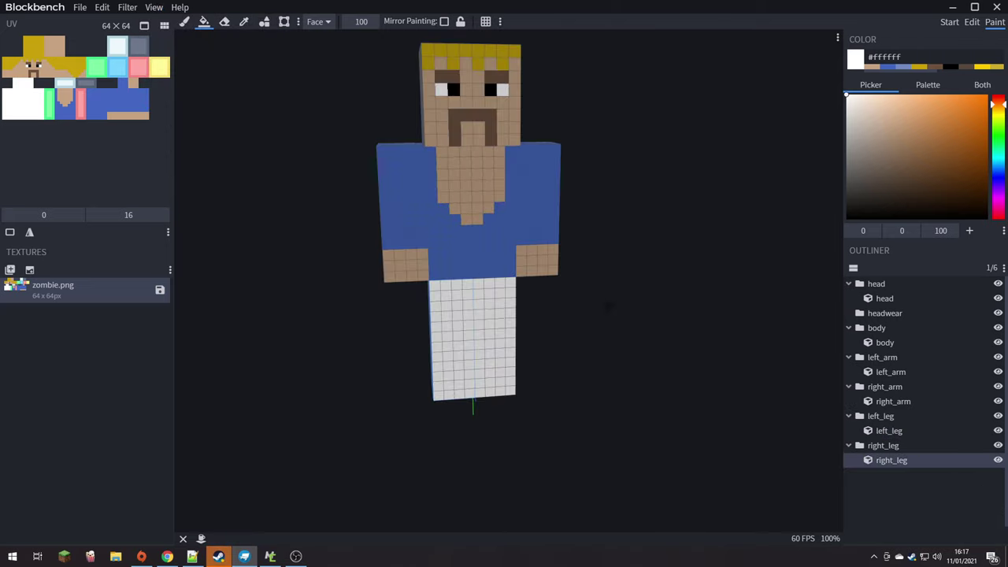
{"action": "left_click", "coordinate": [441, 221]}
{"action": "scroll", "coordinate": [512, 354], "scroll_direction": "up", "scroll_amount": 3}
{"action": "left_click", "coordinate": [512, 354]}
{"action": "key", "text": "ctrl+z"}
{"action": "key", "text": "b"}
{"action": "left_click", "coordinate": [508, 356]}
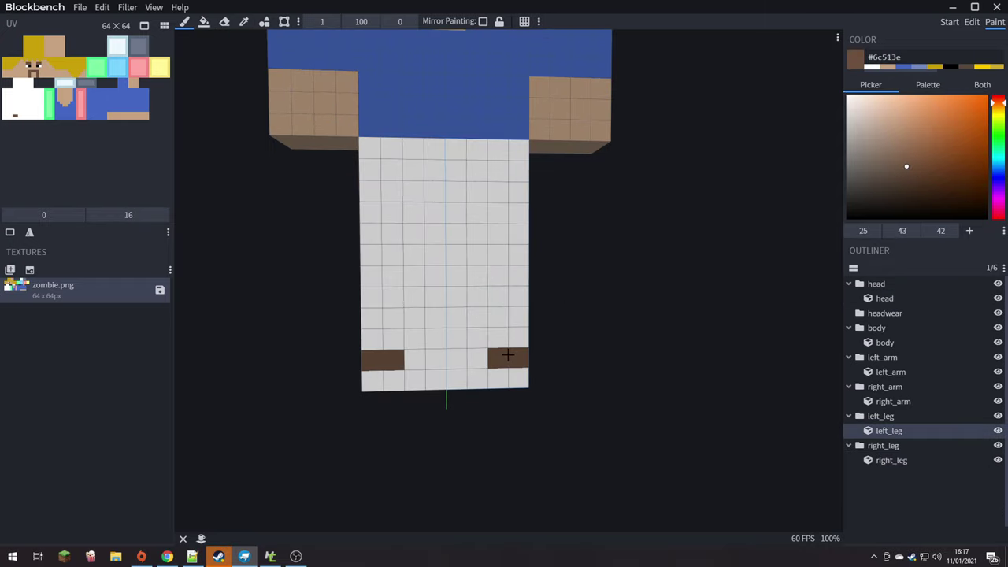
{"action": "left_click_drag", "start_coordinate": [554, 370], "coordinate": [589, 367]}
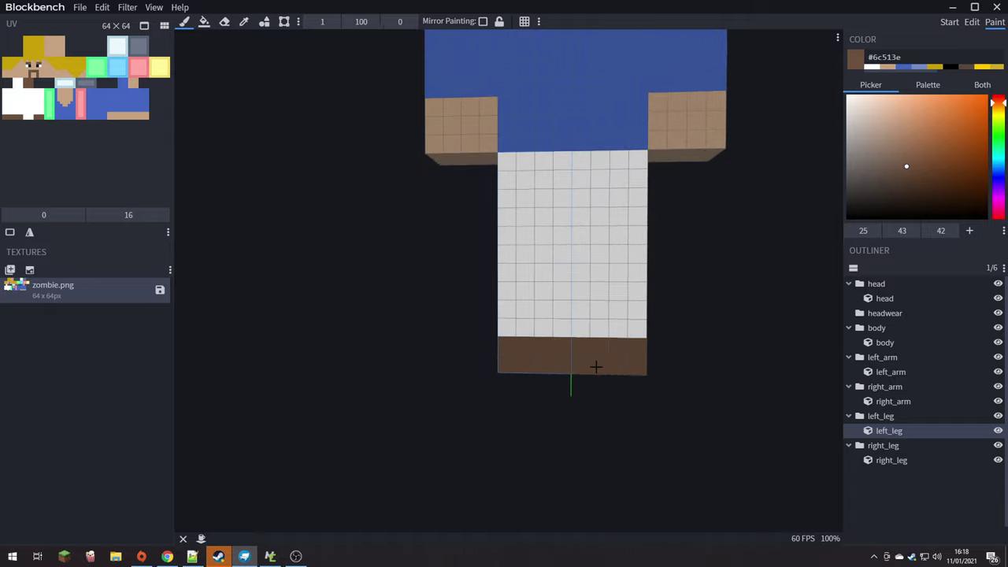
{"action": "right_click_drag", "start_coordinate": [596, 367], "coordinate": [524, 364]}
{"action": "scroll", "coordinate": [524, 365], "scroll_direction": "up", "scroll_amount": 1}
{"action": "left_click_drag", "start_coordinate": [725, 212], "coordinate": [689, 385]}
{"action": "left_click", "coordinate": [636, 332]}
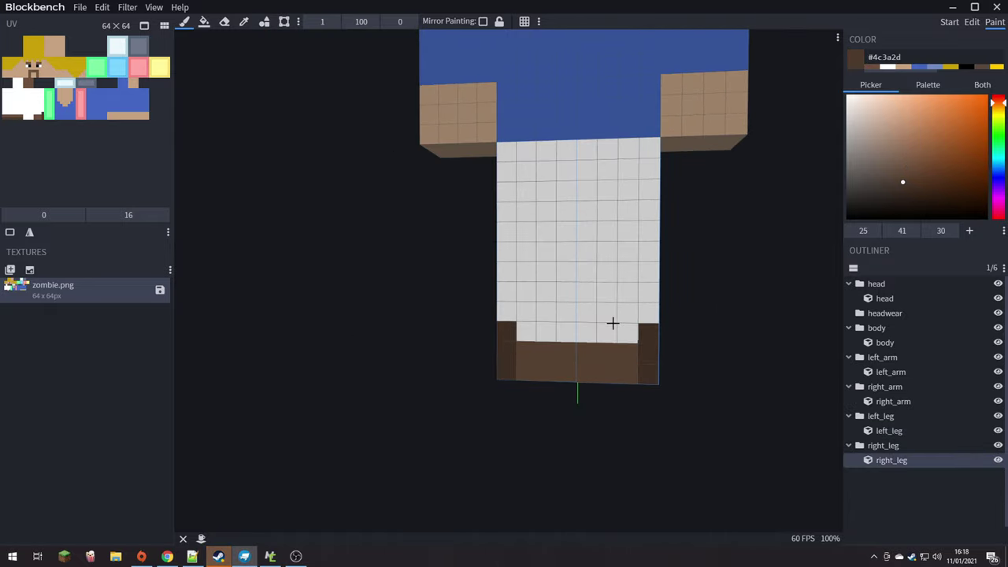
- Isolate the right leg, then the left leg, to work on each brown shoe
{"action": "left_click_drag", "start_coordinate": [584, 376], "coordinate": [464, 344]}
{"action": "left_click", "coordinate": [153, 7]}
{"action": "left_click", "coordinate": [197, 149]}
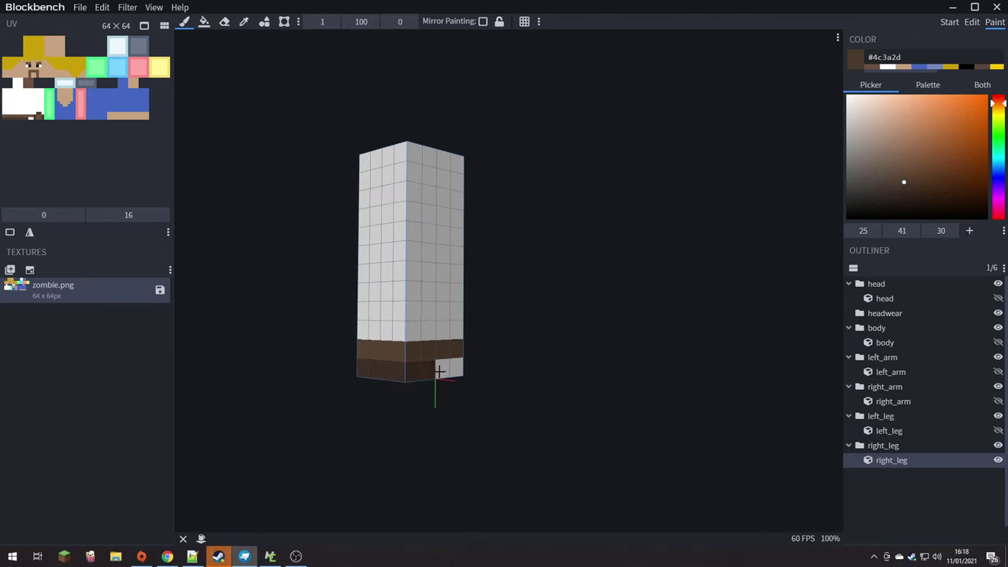
{"action": "left_click", "coordinate": [154, 7]}
{"action": "left_click", "coordinate": [197, 149]}
{"action": "left_click", "coordinate": [467, 367]}
{"action": "left_click", "coordinate": [154, 7]}
{"action": "left_click", "coordinate": [197, 149]}
{"action": "left_click", "coordinate": [154, 7]}
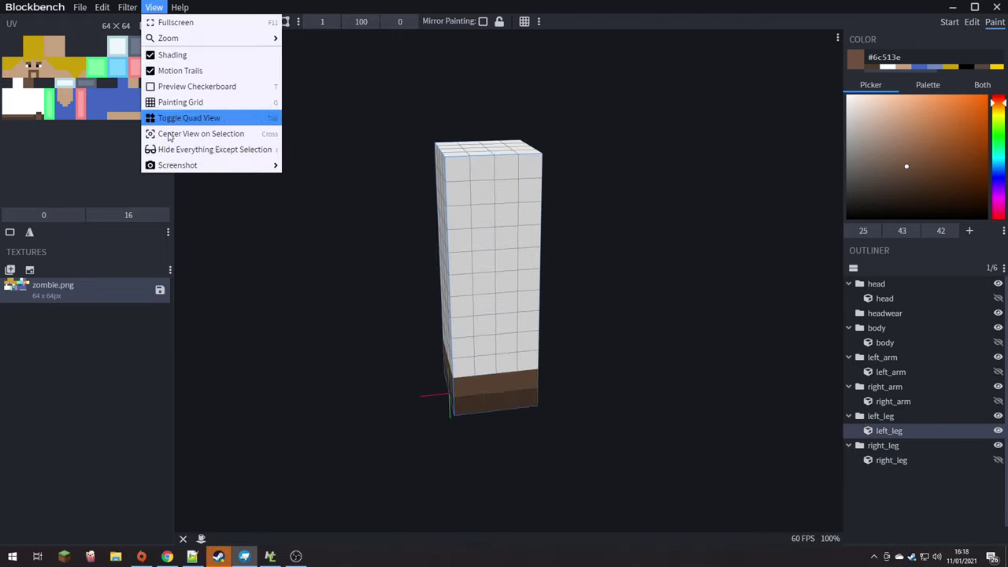
- Paint an orange #a36818 band of mirrored squares high across both legs
{"action": "left_click", "coordinate": [168, 136]}
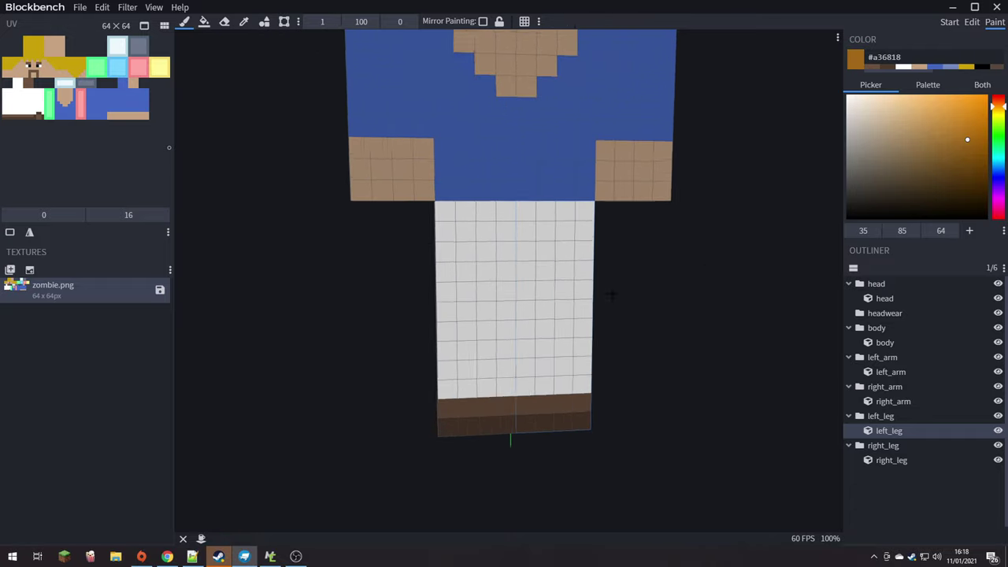
{"action": "left_click_drag", "start_coordinate": [436, 292], "coordinate": [481, 293]}
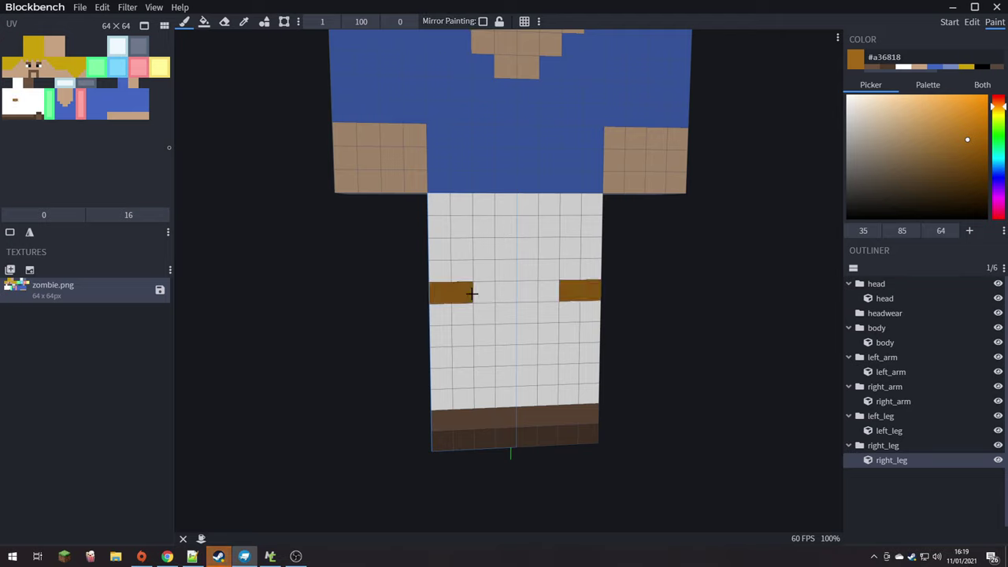
{"action": "key", "text": "ctrl+z"}
{"action": "key", "text": "ctrl+z"}
{"action": "key", "text": "ctrl+z"}
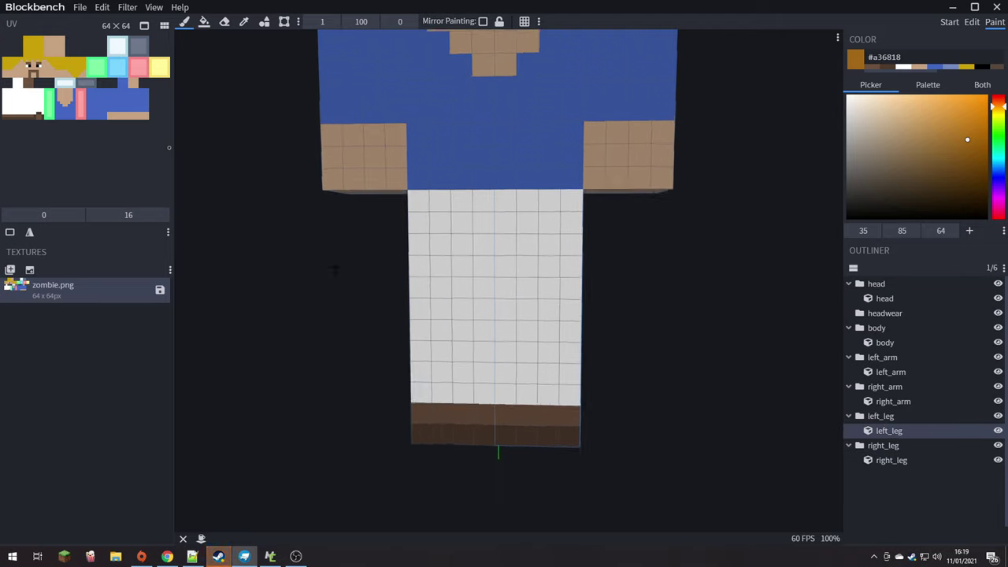
{"action": "left_click", "coordinate": [407, 301]}
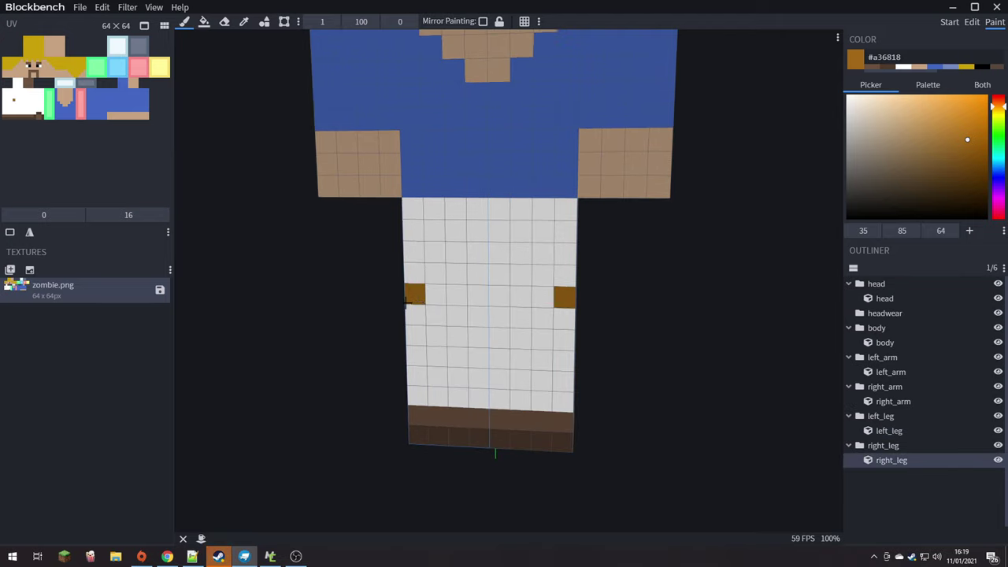
{"action": "key", "text": "ctrl+z"}
{"action": "left_click", "coordinate": [432, 295]}
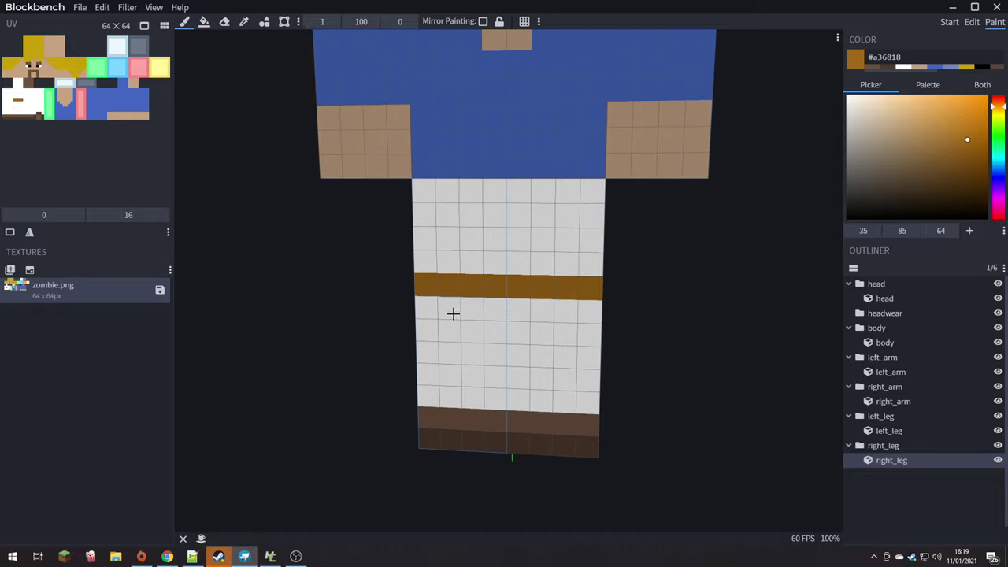
{"action": "left_click_drag", "start_coordinate": [789, 264], "coordinate": [479, 303]}
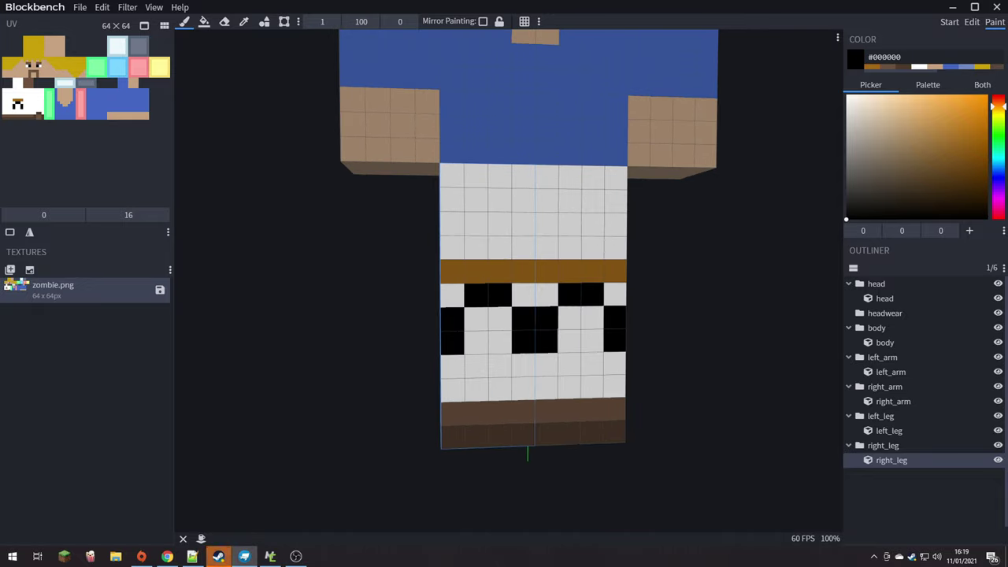
- Paint black zigzag tiger-stripe squares below the band, erasing two stray squares
{"action": "left_click_drag", "start_coordinate": [464, 343], "coordinate": [605, 343]}
{"action": "left_click_drag", "start_coordinate": [645, 315], "coordinate": [442, 133]}
{"action": "left_click", "coordinate": [483, 364]}
{"action": "left_click", "coordinate": [542, 362]}
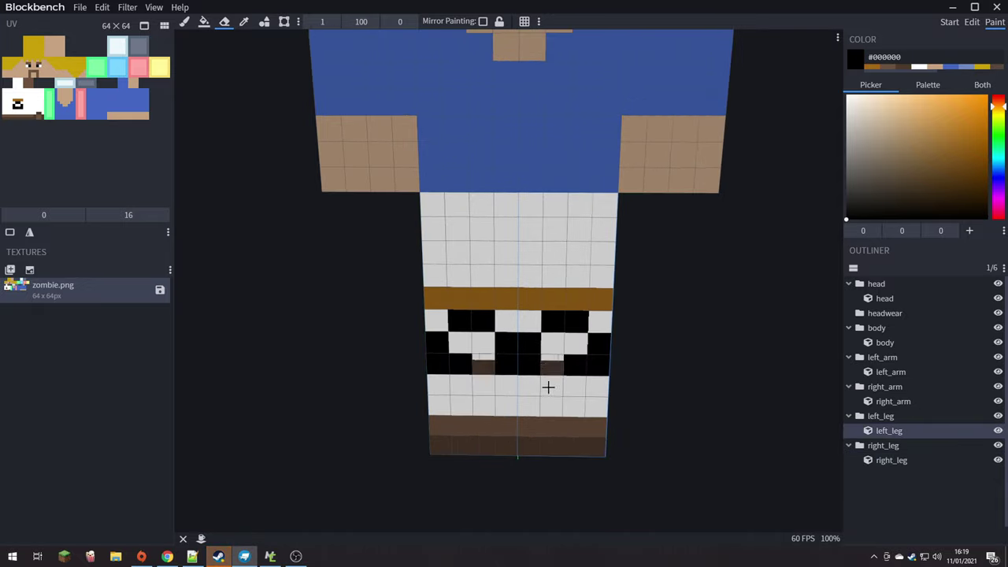
{"action": "left_click", "coordinate": [972, 22]}
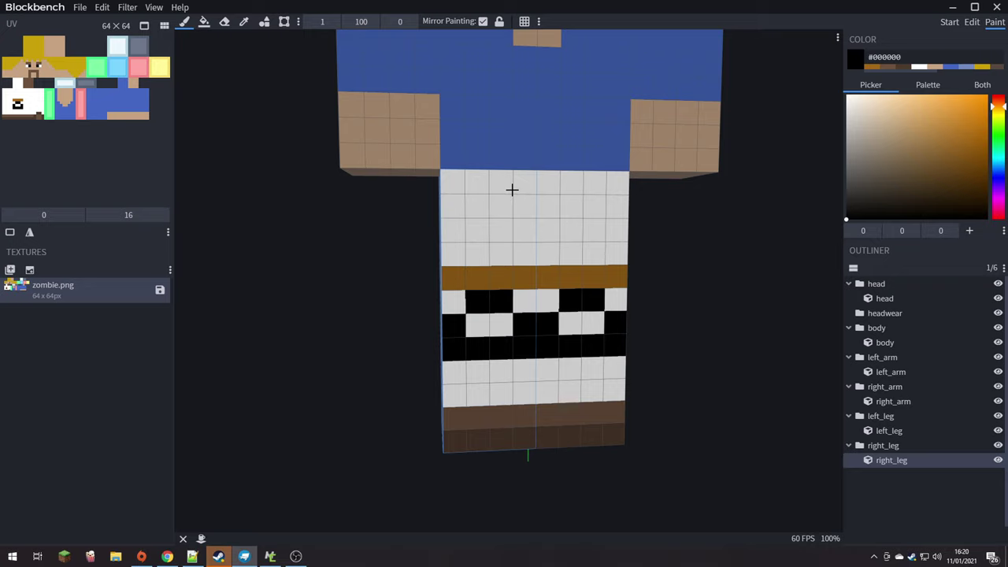
- Paint a black stripe across the back of the legs
{"action": "left_click", "coordinate": [584, 332], "text": "alt"}
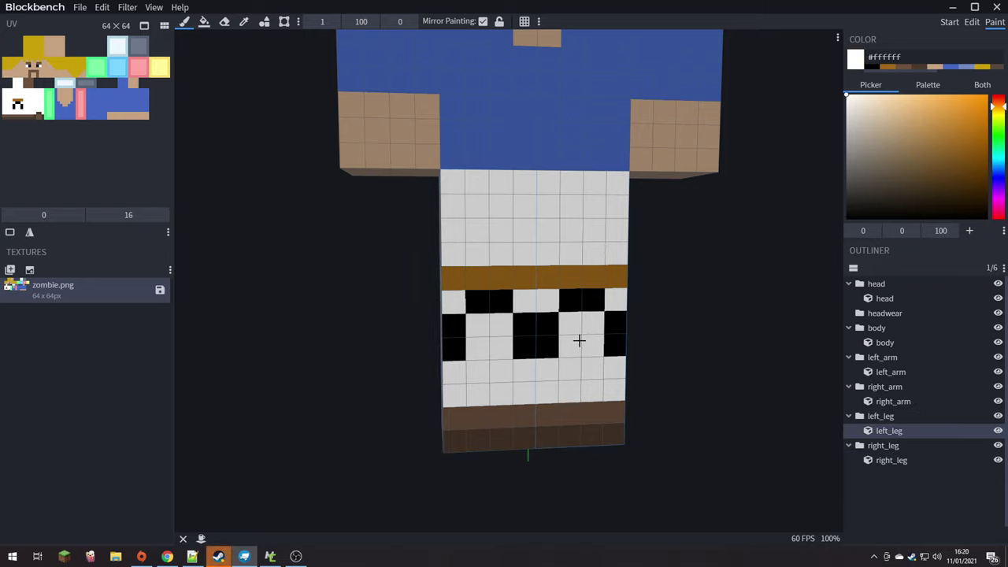
{"action": "scroll", "coordinate": [758, 279], "scroll_direction": "down", "scroll_amount": 5}
{"action": "left_click_drag", "start_coordinate": [759, 279], "coordinate": [724, 243]}
{"action": "left_click", "coordinate": [972, 22]}
{"action": "mouse_move", "coordinate": [330, 137]}
{"action": "left_mouse_down"}
{"action": "mouse_move", "coordinate": [464, 134]}
{"action": "mouse_move", "coordinate": [720, 196]}
{"action": "left_mouse_up"}
{"action": "scroll", "coordinate": [720, 196], "scroll_direction": "up", "scroll_amount": 3}
{"action": "key", "text": "Tab"}
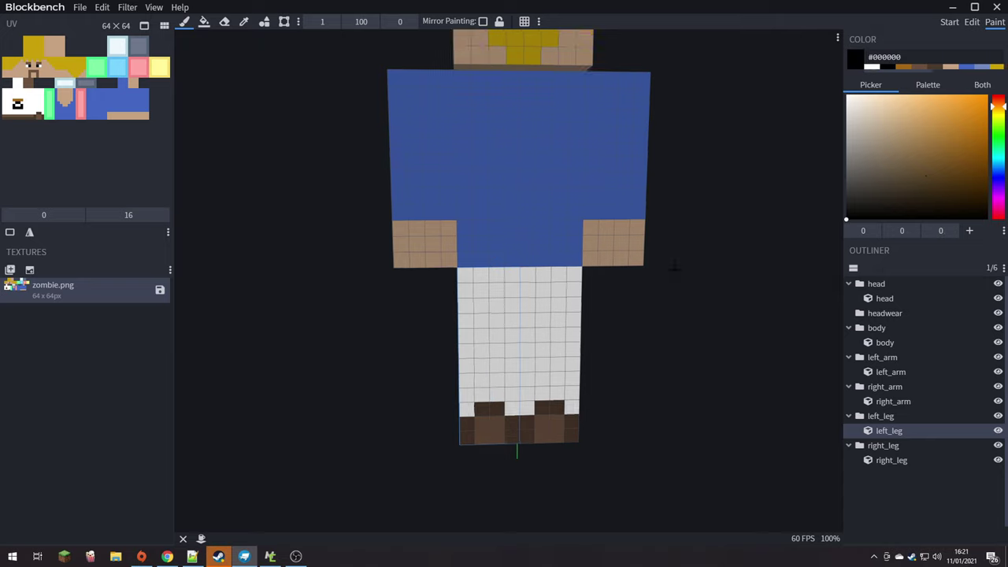
{"action": "left_click_drag", "start_coordinate": [580, 354], "coordinate": [555, 362]}
{"action": "left_click_drag", "start_coordinate": [531, 406], "coordinate": [609, 406]}
{"action": "left_click_drag", "start_coordinate": [732, 370], "coordinate": [311, 344]}
- Isolate the left leg, then the right leg, showing all parts again after each
{"action": "left_click", "coordinate": [888, 431]}
{"action": "left_click", "coordinate": [153, 7]}
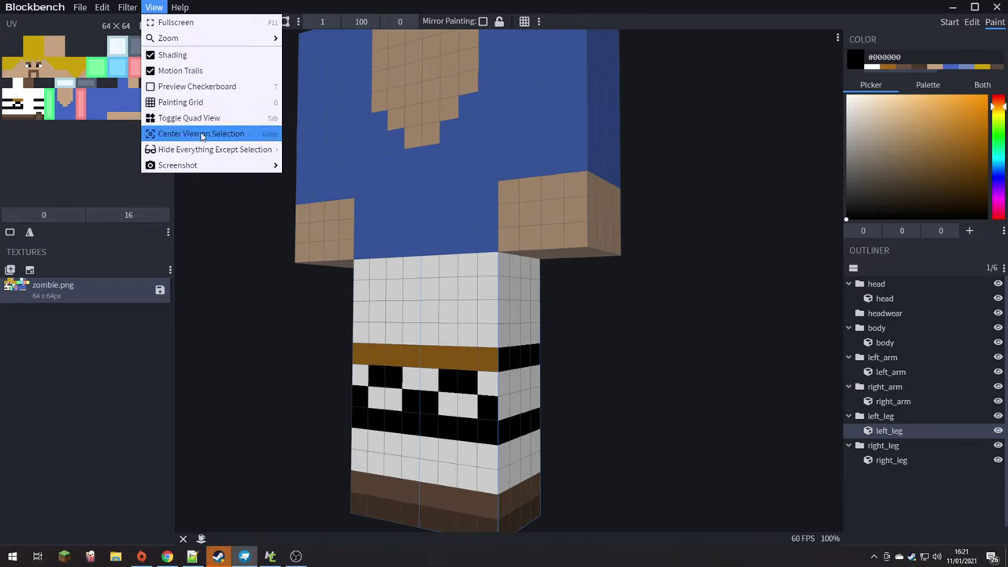
{"action": "left_click", "coordinate": [197, 149]}
{"action": "left_click", "coordinate": [153, 8]}
{"action": "left_click", "coordinate": [197, 149]}
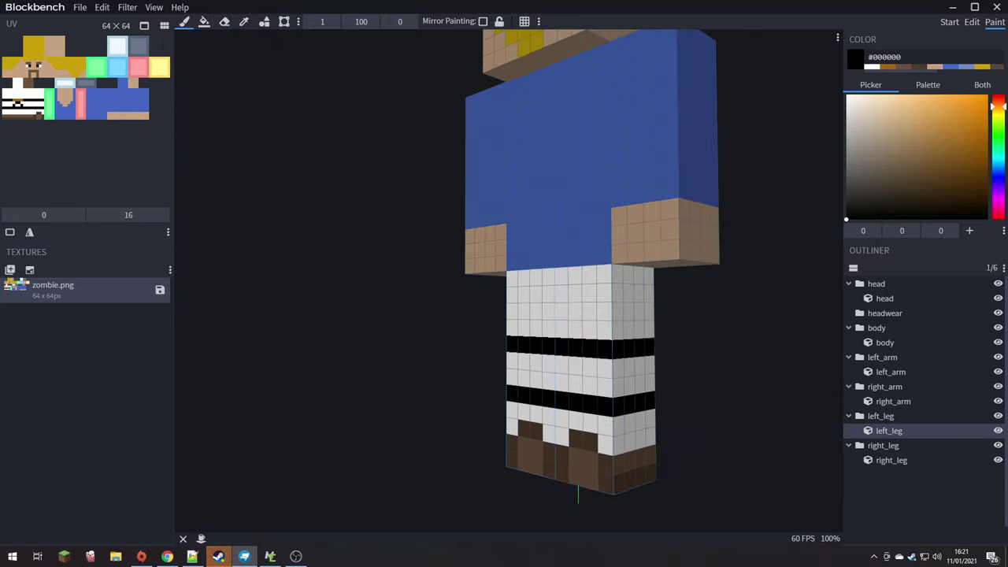
{"action": "left_click", "coordinate": [569, 383]}
{"action": "left_click", "coordinate": [153, 7]}
{"action": "left_click", "coordinate": [197, 148]}
{"action": "left_click", "coordinate": [153, 7]}
{"action": "left_click", "coordinate": [197, 149]}
- Check the project settings, then convert the project to a new format
{"action": "left_click", "coordinate": [79, 7]}
{"action": "left_click", "coordinate": [102, 22]}
{"action": "left_click", "coordinate": [586, 216]}
{"action": "left_click", "coordinate": [79, 7]}
{"action": "left_click", "coordinate": [157, 150]}
{"action": "left_click", "coordinate": [543, 108]}
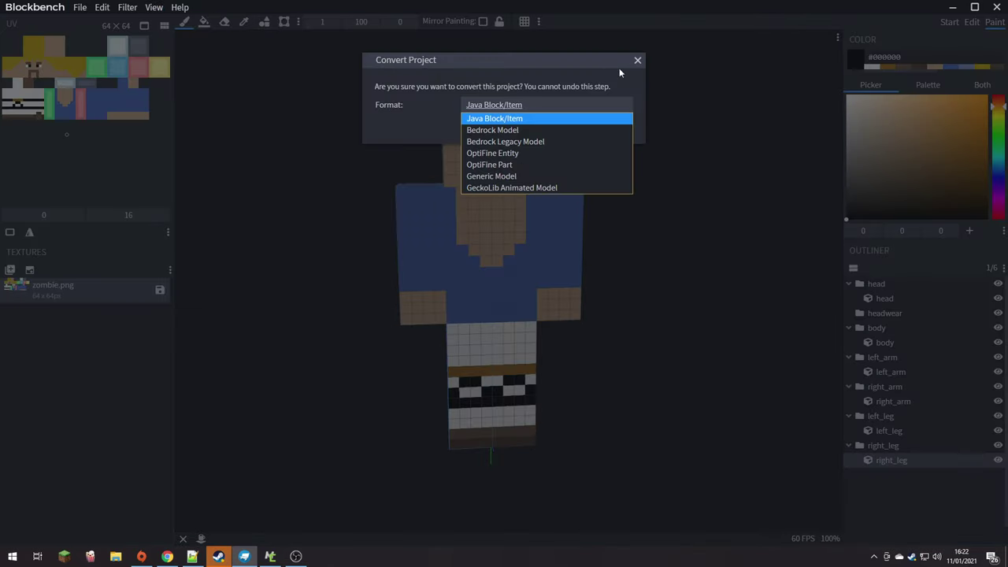
{"action": "left_click", "coordinate": [504, 155]}
{"action": "left_click", "coordinate": [550, 127]}
- Export the model as a Java entity into a new folder named 'Tiger King'
{"action": "left_click", "coordinate": [80, 7]}
{"action": "mouse_move", "coordinate": [133, 182]}
{"action": "left_click", "coordinate": [244, 183]}
{"action": "left_click", "coordinate": [77, 46]}
{"action": "type", "text": "Tiger King"}
{"action": "key", "text": "Return"}
{"action": "key", "text": "Return"}
- Rename the zombie.png texture to 'tigerking' and save it
{"action": "key", "text": "Return"}
{"action": "right_click", "coordinate": [67, 293]}
{"action": "left_click", "coordinate": [95, 382]}
{"action": "type", "text": "tigerking"}
{"action": "key", "text": "Return"}
{"action": "right_click", "coordinate": [132, 296]}
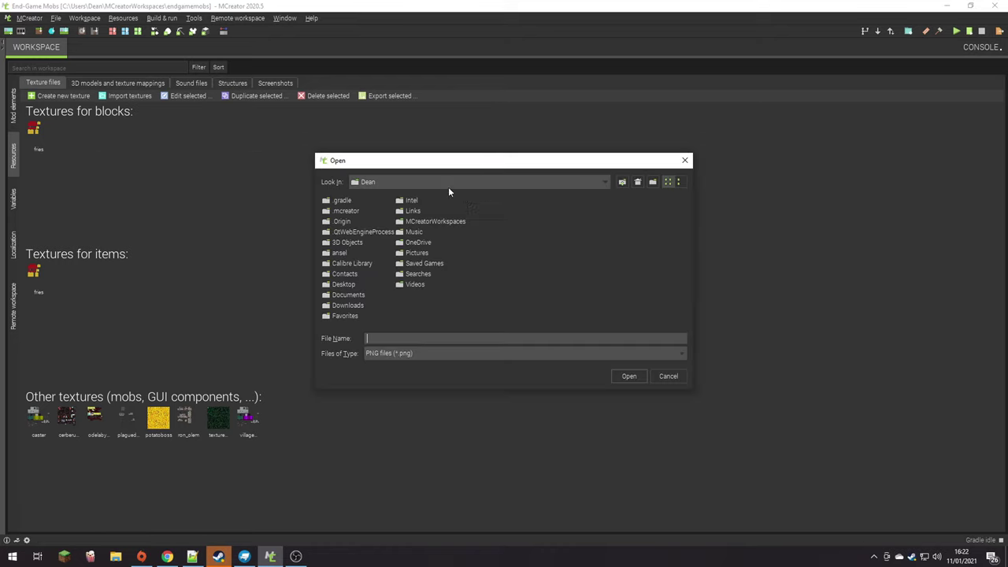
{"action": "left_click", "coordinate": [448, 183]}
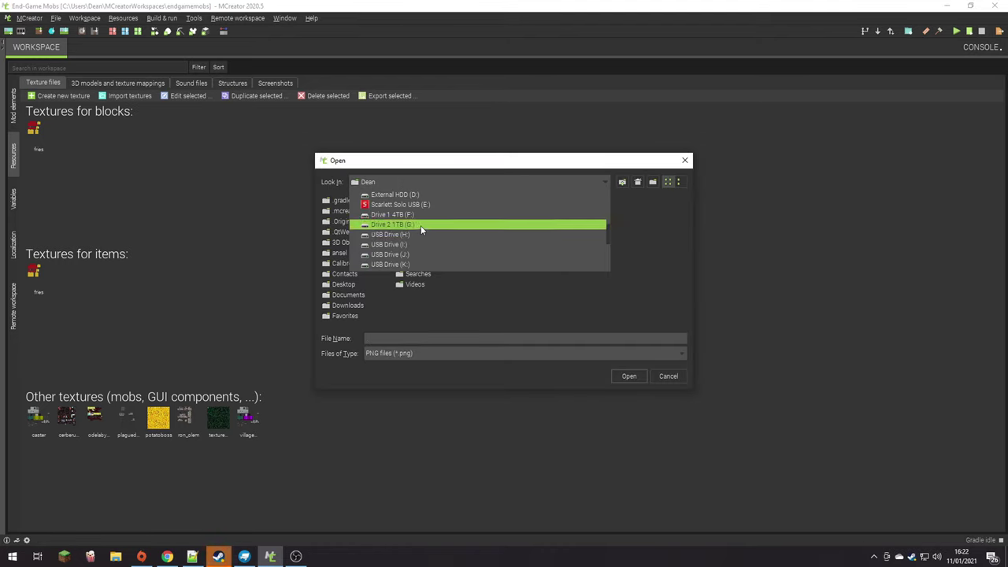
- Browse the USB drive's mod textures and models folders, then cancel the file dialog
{"action": "left_click", "coordinate": [419, 217]}
{"action": "double_click", "coordinate": [374, 216]}
{"action": "double_click", "coordinate": [344, 233]}
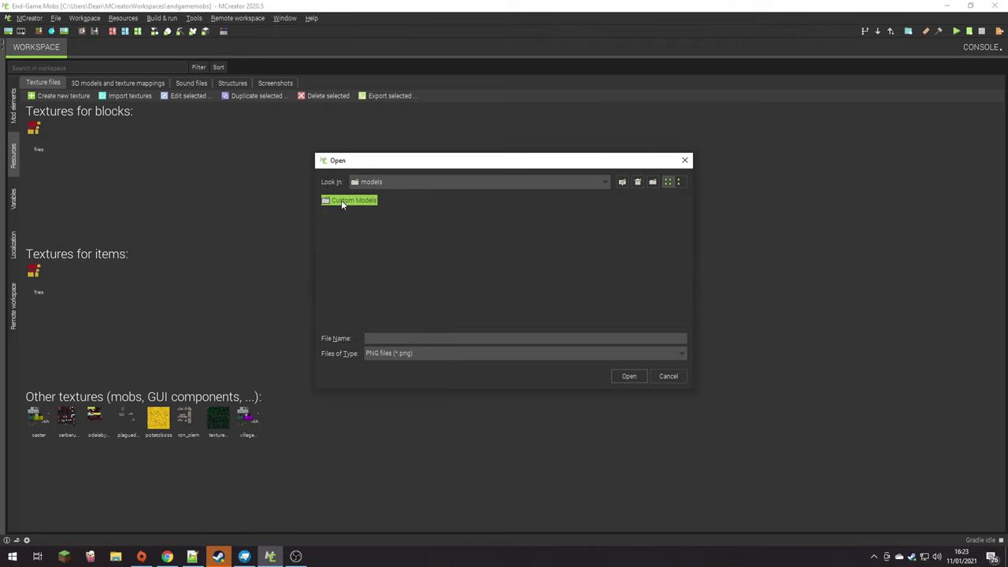
{"action": "key", "text": "Escape"}
- Import the exported Tiger King Java model with swing animations on both arms and legs
{"action": "left_click", "coordinate": [72, 83]}
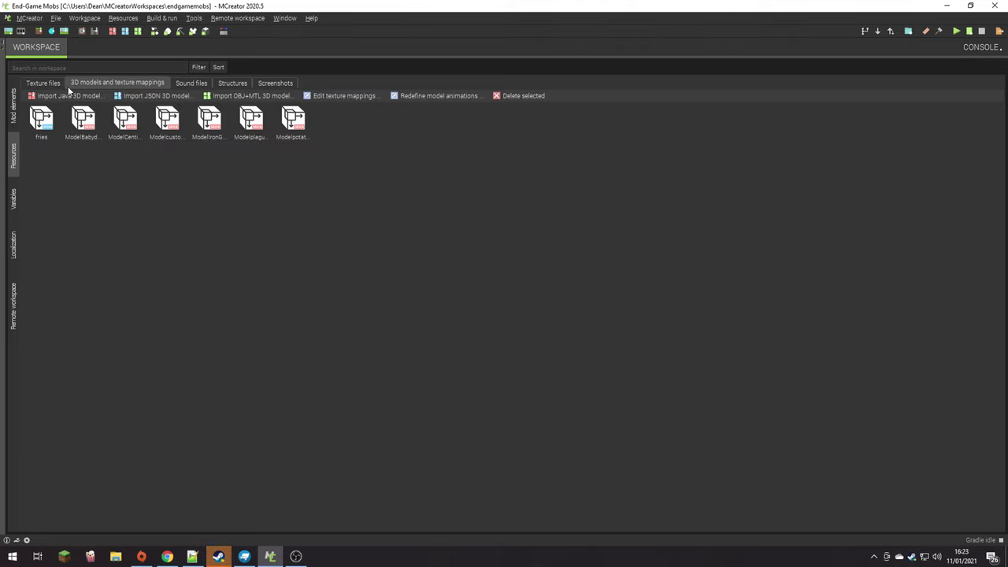
{"action": "left_click", "coordinate": [78, 96]}
{"action": "double_click", "coordinate": [348, 200]}
{"action": "left_click", "coordinate": [559, 287]}
{"action": "left_click", "coordinate": [510, 289]}
{"action": "left_click", "coordinate": [543, 301]}
{"action": "left_click", "coordinate": [562, 306]}
{"action": "left_click", "coordinate": [542, 359]}
{"action": "left_click", "coordinate": [561, 325]}
{"action": "left_click", "coordinate": [544, 390]}
{"action": "left_click", "coordinate": [551, 211]}
{"action": "left_click", "coordinate": [526, 224]}
- Start a new Living entity mod element and begin entering its name
{"action": "left_click", "coordinate": [461, 344]}
{"action": "left_click", "coordinate": [12, 107]}
{"action": "left_click", "coordinate": [34, 90]}
{"action": "left_click", "coordinate": [167, 121]}
{"action": "type", "text": "B"}
{"action": "key", "text": "BackSpace"}
- Name the entity TigerKing with the Modeltigerking model and tigerking.png texture
{"action": "type", "text": "TigerKing"}
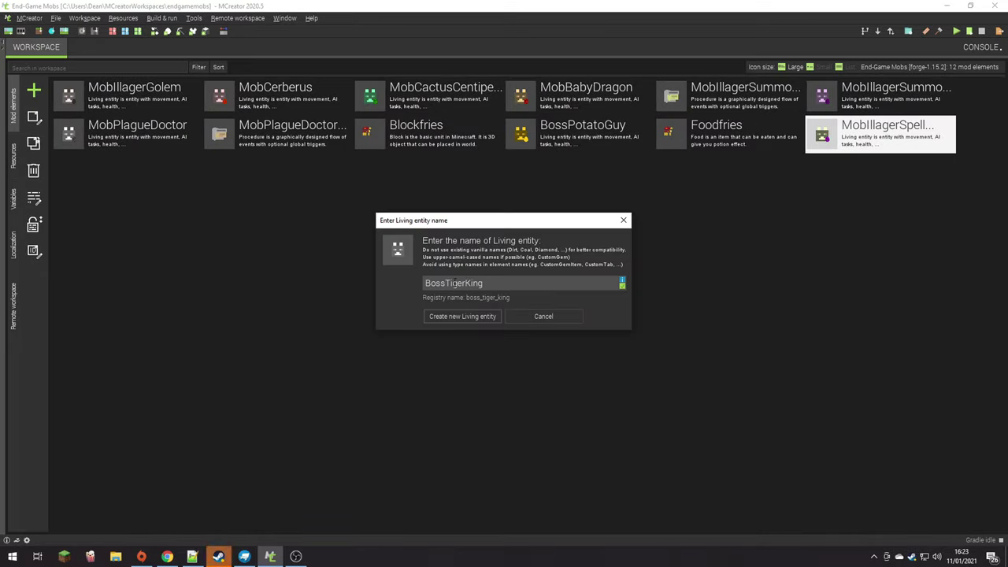
{"action": "key", "text": "Return"}
{"action": "left_click", "coordinate": [598, 173]}
{"action": "left_click", "coordinate": [551, 252]}
{"action": "left_click", "coordinate": [630, 200]}
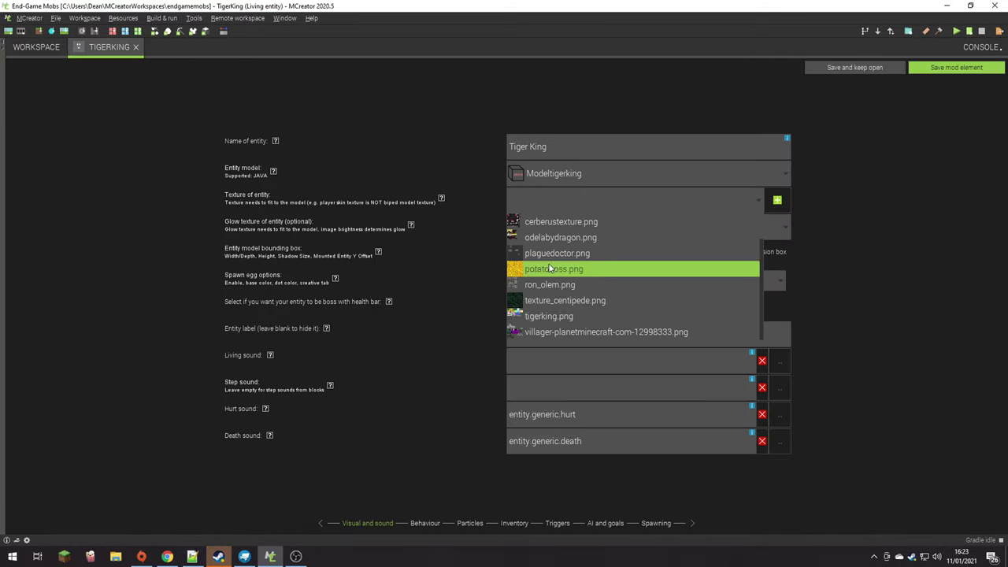
{"action": "left_click", "coordinate": [551, 268]}
- Set the spawn egg's base colour to yellow and choose its dot colour
{"action": "left_click", "coordinate": [593, 283]}
{"action": "left_click", "coordinate": [515, 254]}
{"action": "left_click", "coordinate": [465, 363]}
{"action": "left_click", "coordinate": [740, 280]}
{"action": "left_click", "coordinate": [682, 280]}
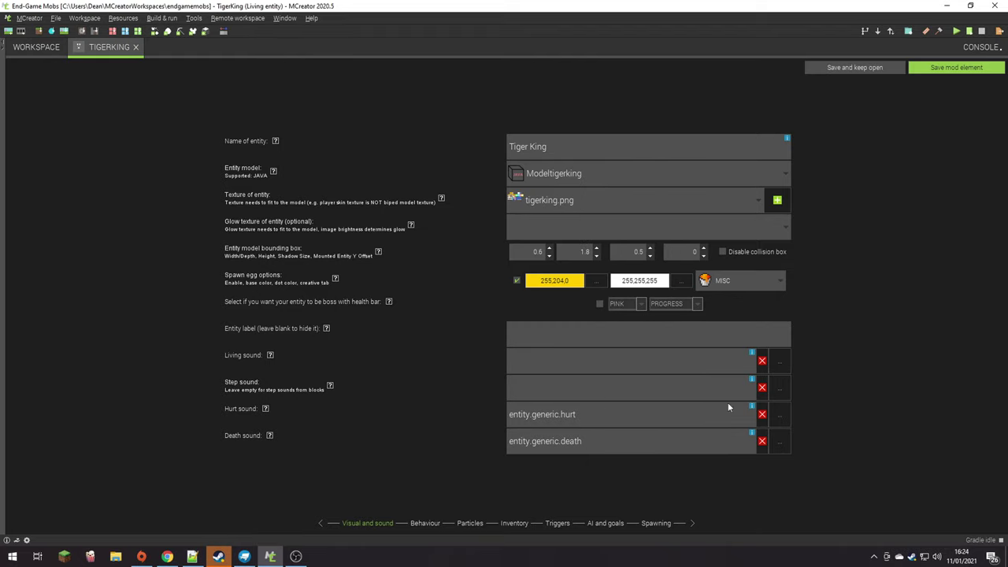
- Make String the mob's drop in the Behaviour settings
{"action": "left_click", "coordinate": [425, 523]}
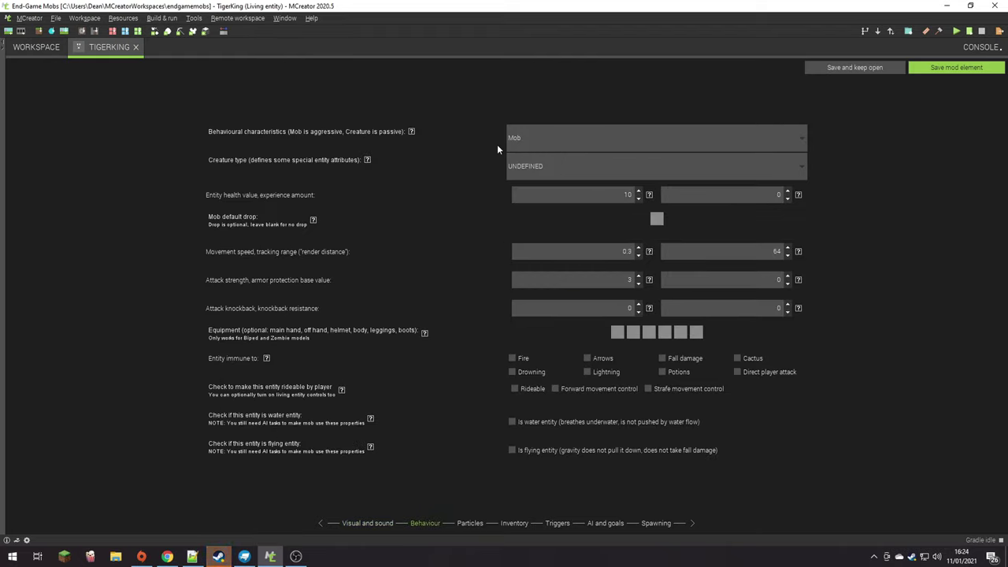
{"action": "left_click", "coordinate": [657, 218]}
{"action": "type", "text": "stri"}
{"action": "double_click", "coordinate": [304, 232]}
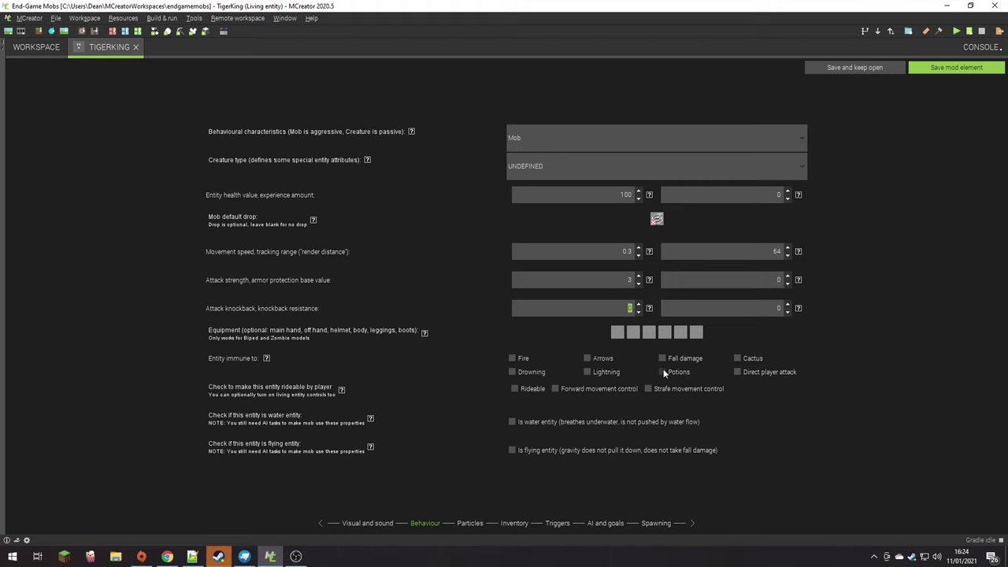
- Apply an AI template adding five tasks, leaving the entity base unset
{"action": "left_click", "coordinate": [459, 523]}
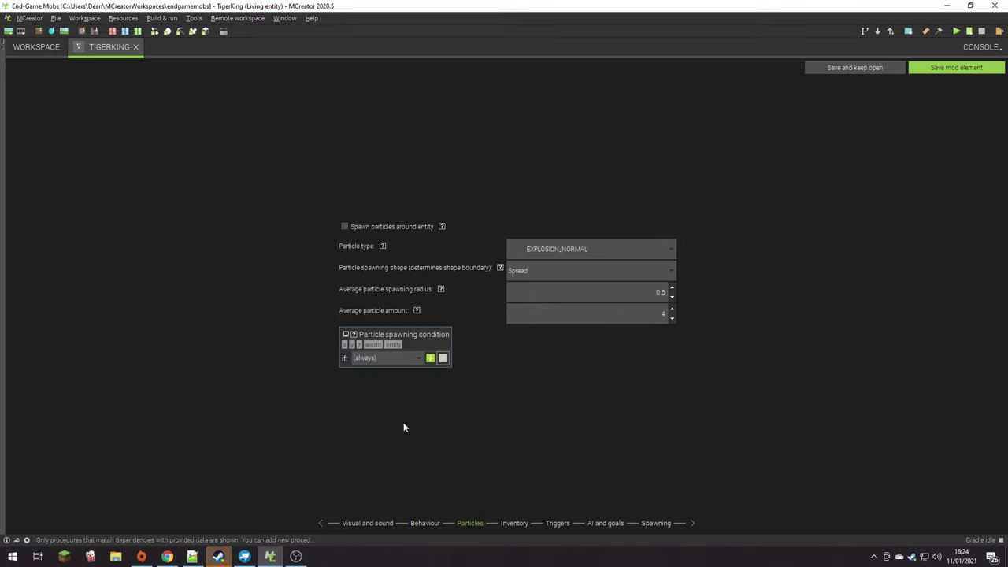
{"action": "left_click", "coordinate": [515, 523]}
{"action": "left_click", "coordinate": [557, 523]}
{"action": "left_click", "coordinate": [606, 523]}
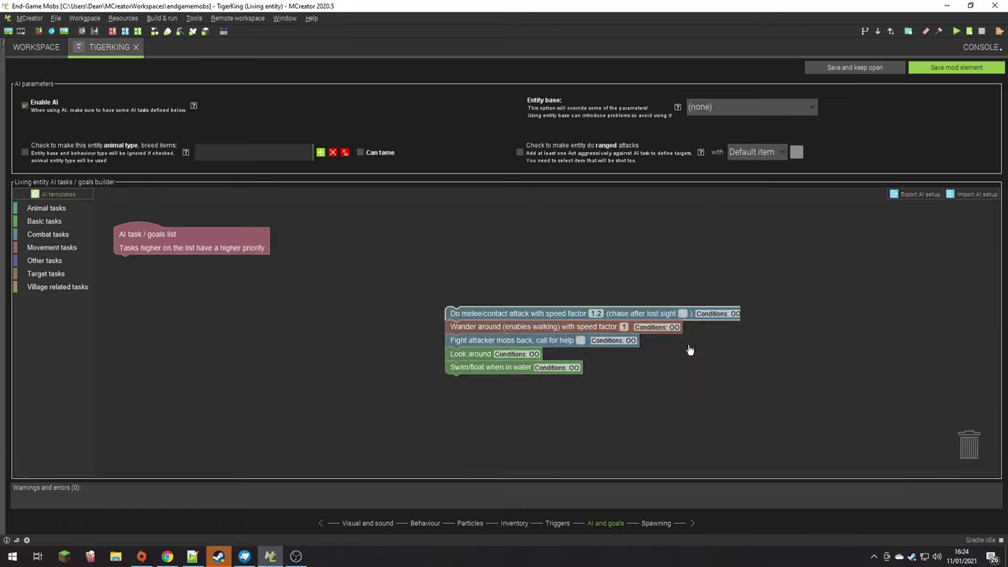
{"action": "left_click", "coordinate": [79, 195]}
{"action": "left_click", "coordinate": [118, 254]}
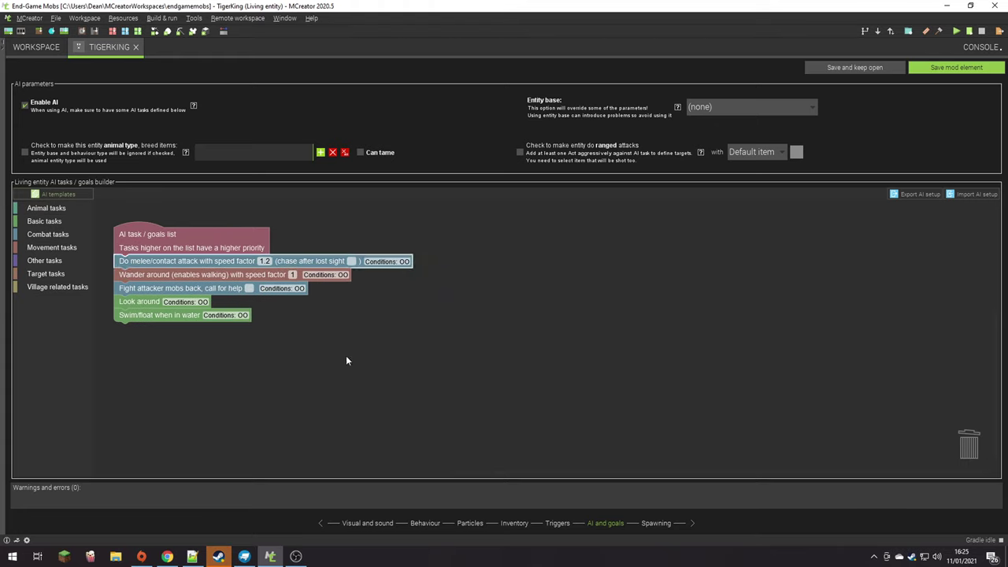
{"action": "left_click", "coordinate": [713, 107]}
{"action": "scroll", "coordinate": [815, 202], "scroll_direction": "down", "scroll_amount": 2}
{"action": "scroll", "coordinate": [809, 155], "scroll_direction": "up", "scroll_amount": 3}
{"action": "left_click", "coordinate": [538, 239]}
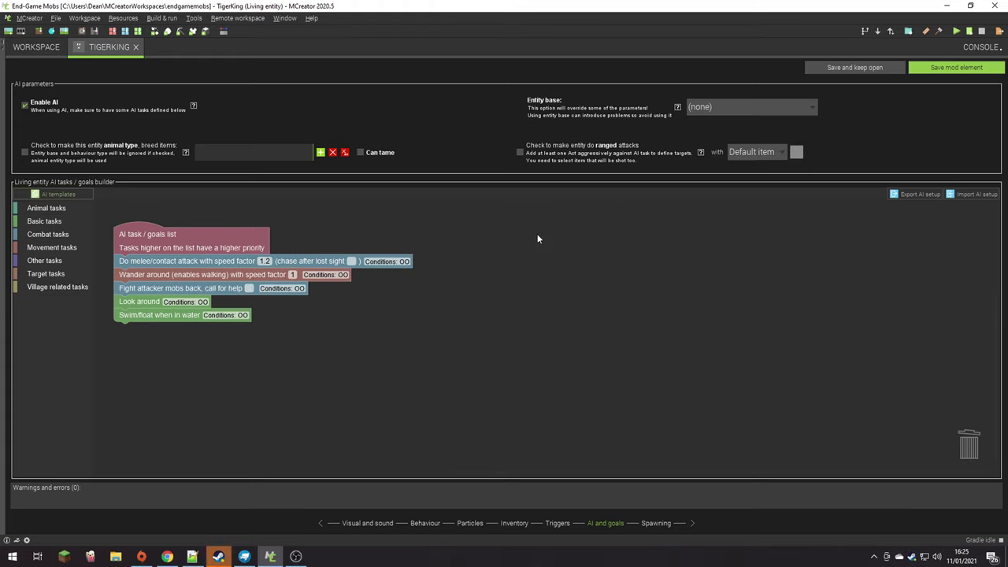
- Open the Spawning settings, then search all items in Minecraft's creative inventory
{"action": "left_click", "coordinate": [653, 524]}
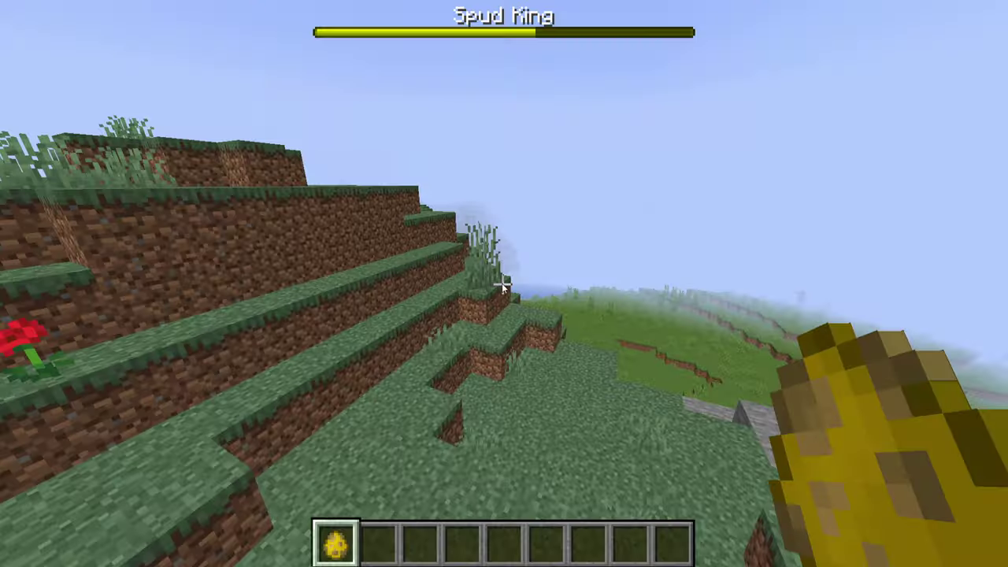
{"action": "key", "text": "e"}
{"action": "left_click", "coordinate": [675, 111]}
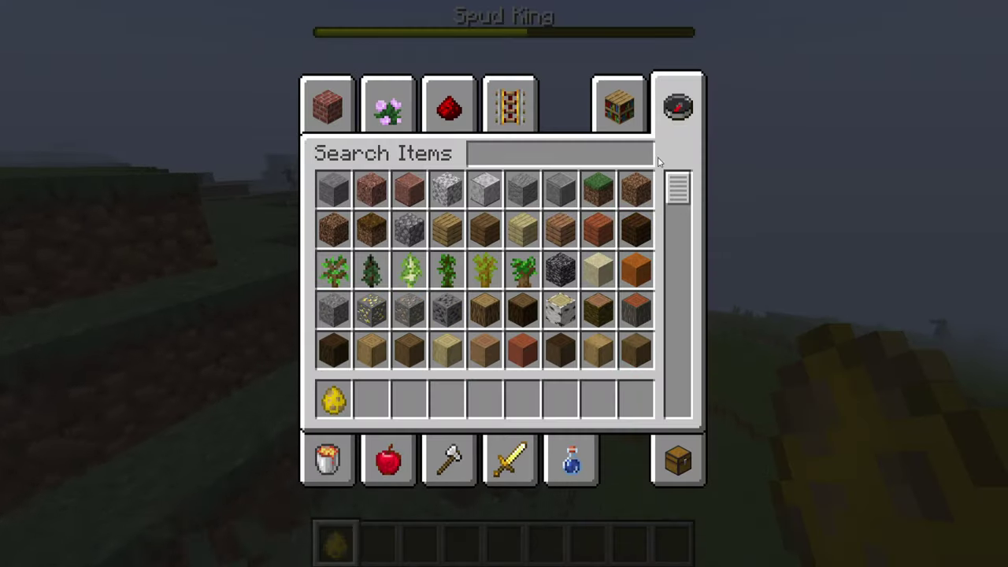
- Replace the old hotbar spawn egg with the Tiger King spawn egg
{"action": "scroll", "coordinate": [660, 161], "scroll_direction": "down", "scroll_amount": 10}
{"action": "left_click", "coordinate": [334, 399], "text": "shift"}
{"action": "left_click", "coordinate": [371, 352]}
{"action": "left_click", "coordinate": [334, 399]}
{"action": "key", "text": "e"}
{"action": "key", "text": "e"}
{"action": "key", "text": "e"}
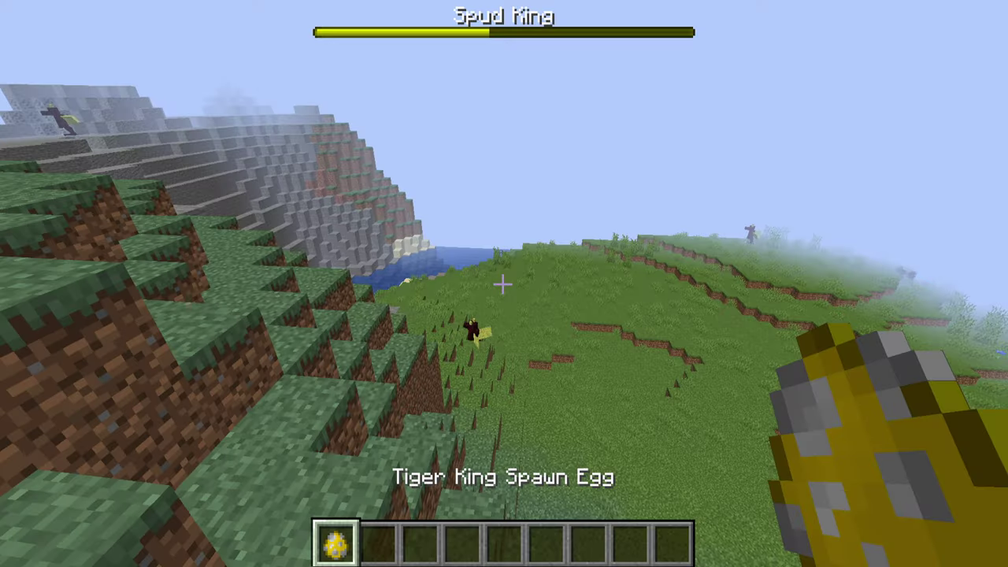
- Spawn the Tiger King from the egg and hit it bare-handed
{"action": "key", "text": "Escape"}
{"action": "key", "text": "Escape"}
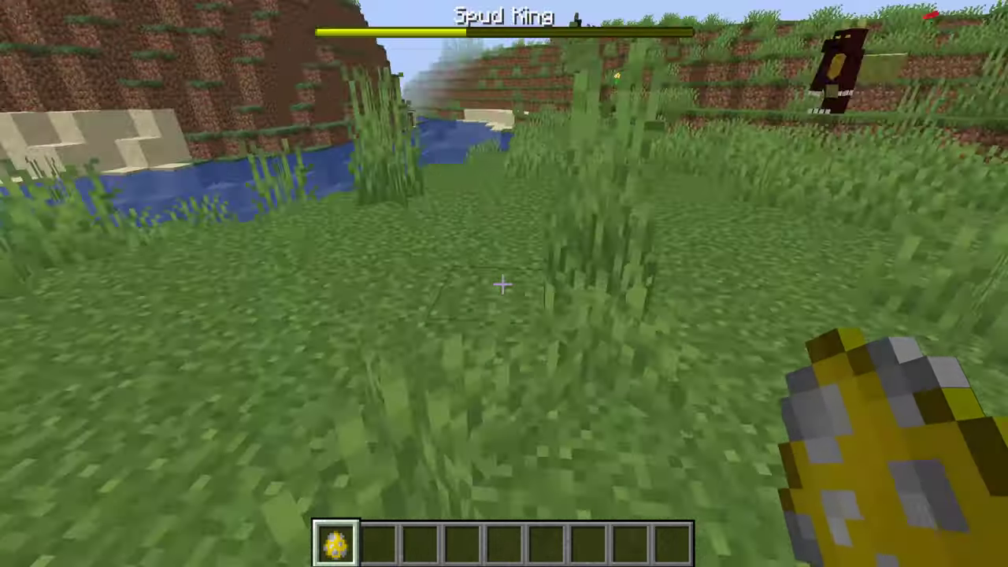
{"action": "right_click", "coordinate": [504, 283]}
{"action": "key", "text": "2"}
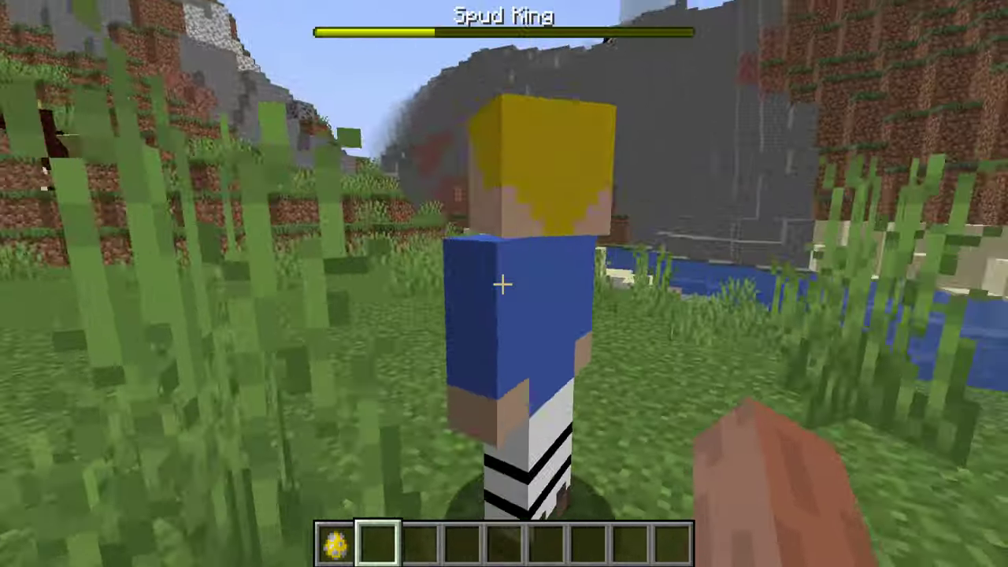
{"action": "left_click", "coordinate": [504, 284]}
{"action": "left_click", "coordinate": [504, 284]}
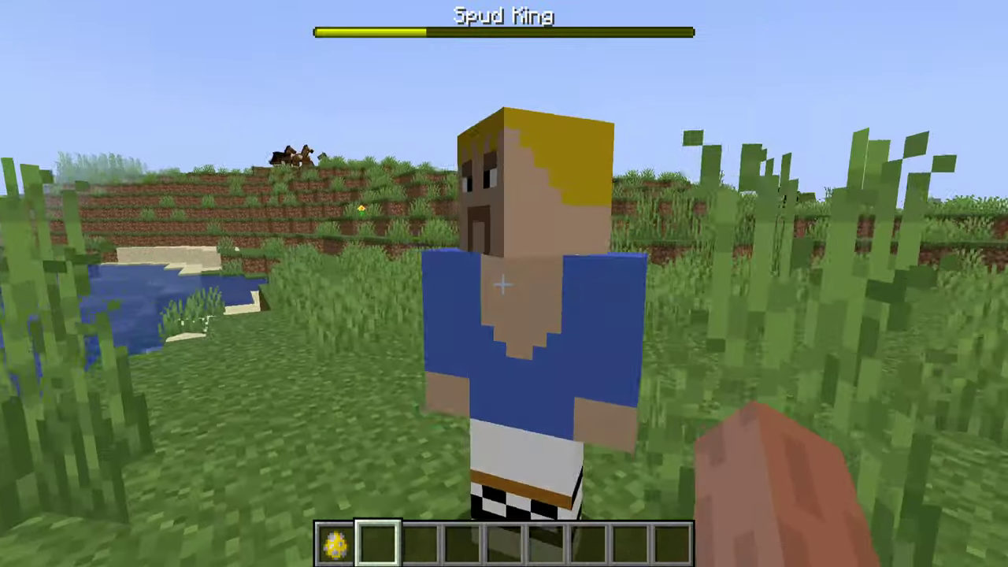
- Switch to survival mode with /gamemode survival and keep attacking the Tiger King until dying
{"action": "key", "text": "slash"}
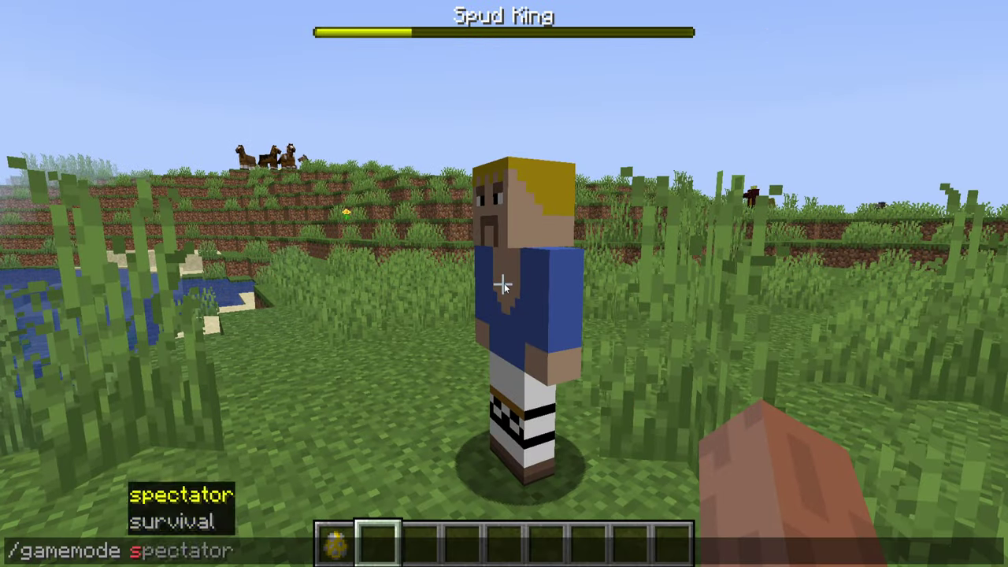
{"action": "key", "text": "Return"}
{"action": "left_click", "coordinate": [504, 284]}
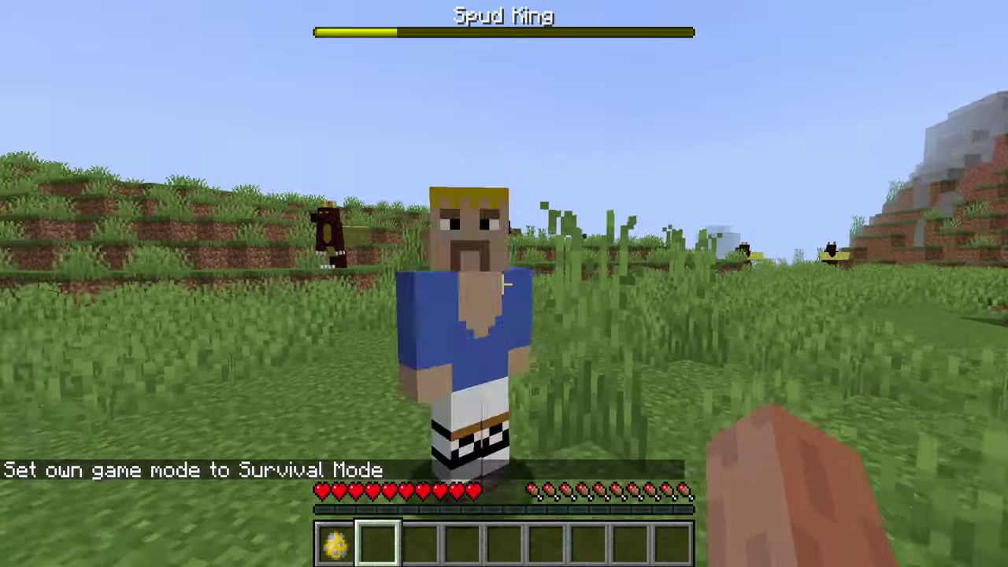
{"action": "key", "text": "F5"}
{"action": "left_click", "coordinate": [504, 283]}
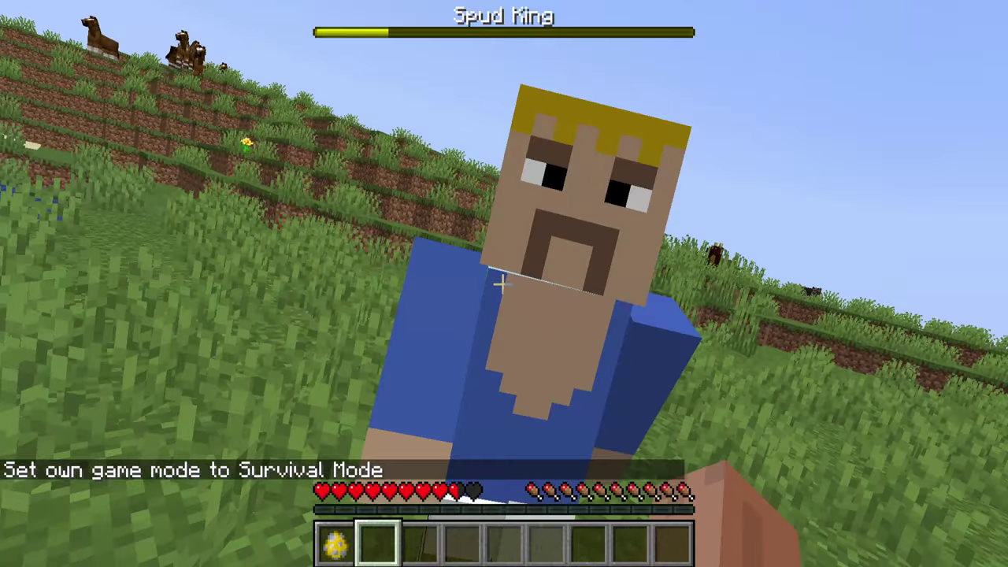
{"action": "left_click", "coordinate": [504, 283]}
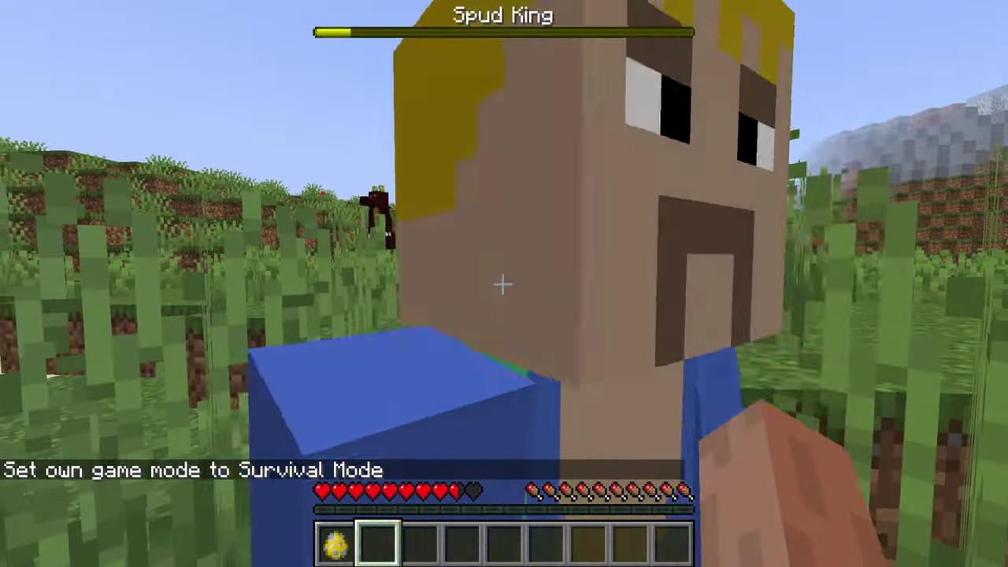
{"action": "left_click", "coordinate": [504, 283]}
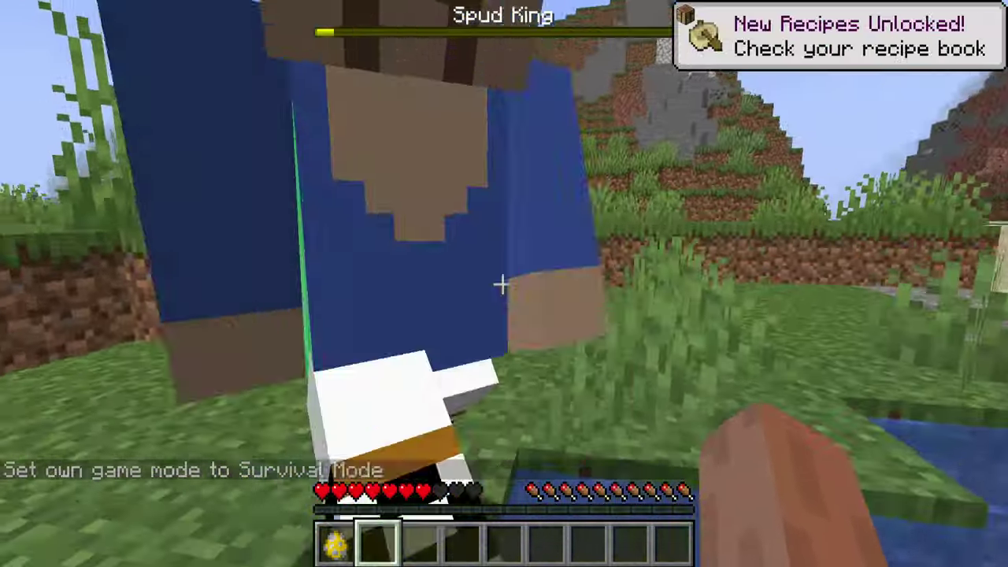
{"action": "left_click", "coordinate": [504, 283]}
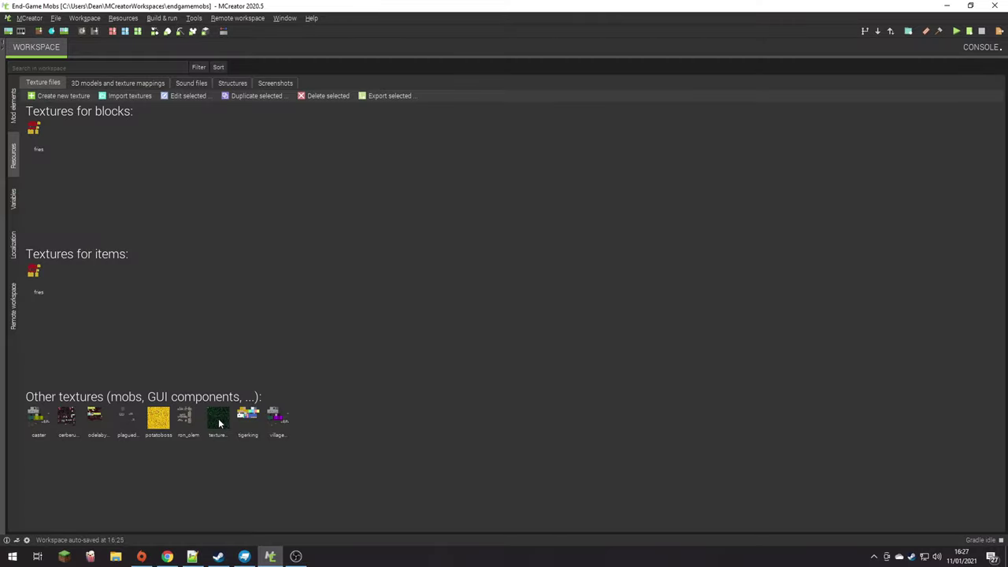
- Open tigerking.png, sample the shirt blue, and fill the pink and green strips and green square
{"action": "double_click", "coordinate": [247, 418]}
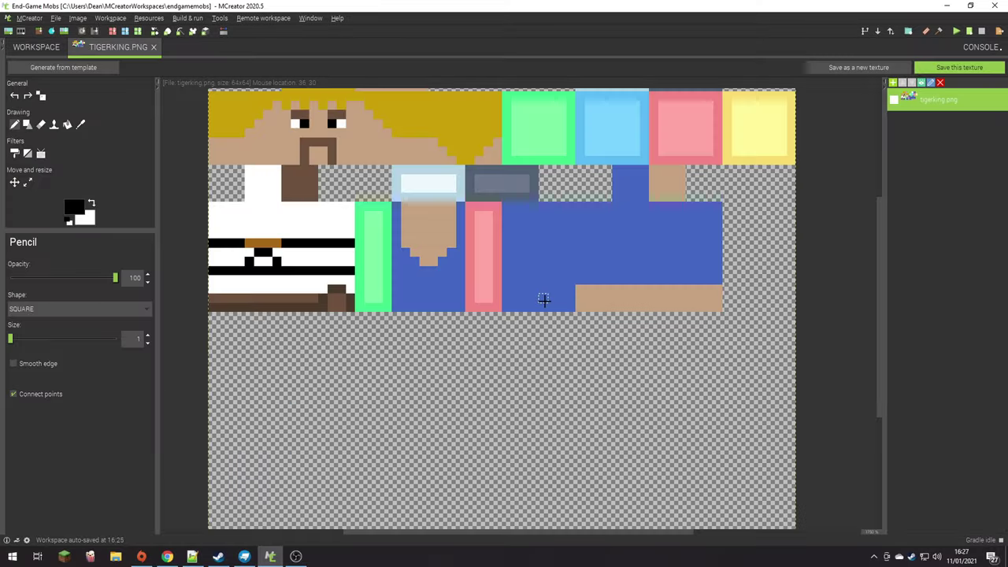
{"action": "left_click", "coordinate": [82, 124]}
{"action": "left_click", "coordinate": [520, 252]}
{"action": "left_click", "coordinate": [67, 125]}
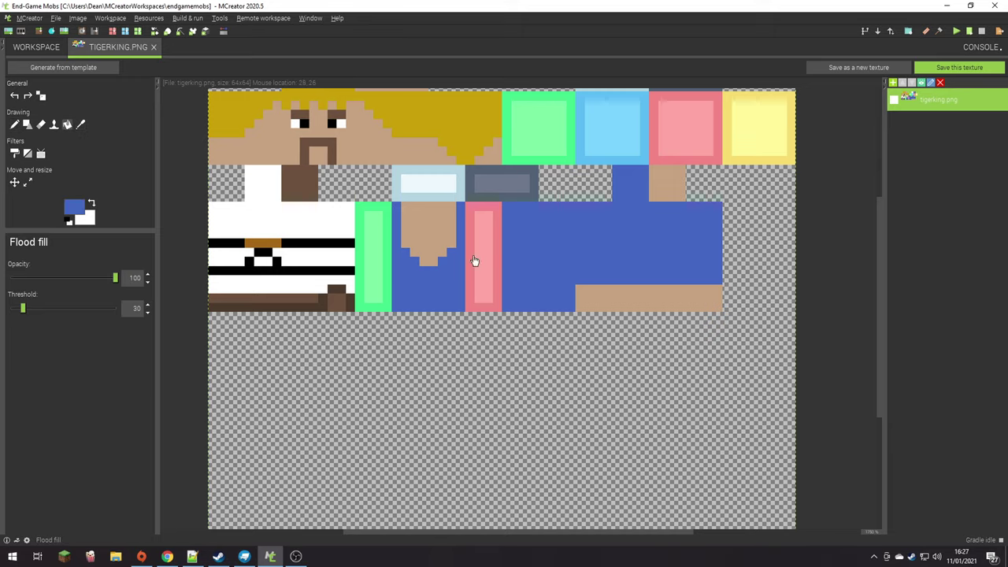
{"action": "left_click", "coordinate": [476, 267]}
{"action": "left_click", "coordinate": [386, 271]}
{"action": "left_click", "coordinate": [536, 152]}
{"action": "left_click", "coordinate": [538, 162]}
- Fill the light-blue, pink and yellow squares and the light-blue strip with blue
{"action": "left_click", "coordinate": [612, 129]}
{"action": "left_click", "coordinate": [613, 161]}
{"action": "left_click", "coordinate": [685, 130]}
{"action": "left_click", "coordinate": [670, 160]}
{"action": "left_click", "coordinate": [758, 126]}
{"action": "left_click", "coordinate": [758, 162]}
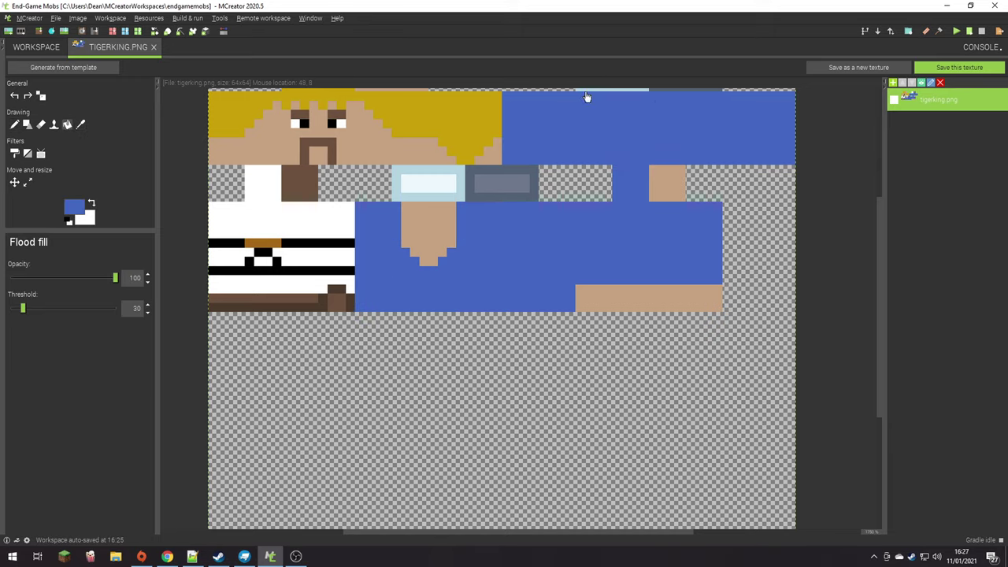
{"action": "left_click", "coordinate": [461, 189]}
{"action": "left_click", "coordinate": [448, 186]}
- Switch to the Pencil tool with black as the drawing colour
{"action": "scroll", "coordinate": [373, 196], "scroll_direction": "up", "scroll_amount": 2}
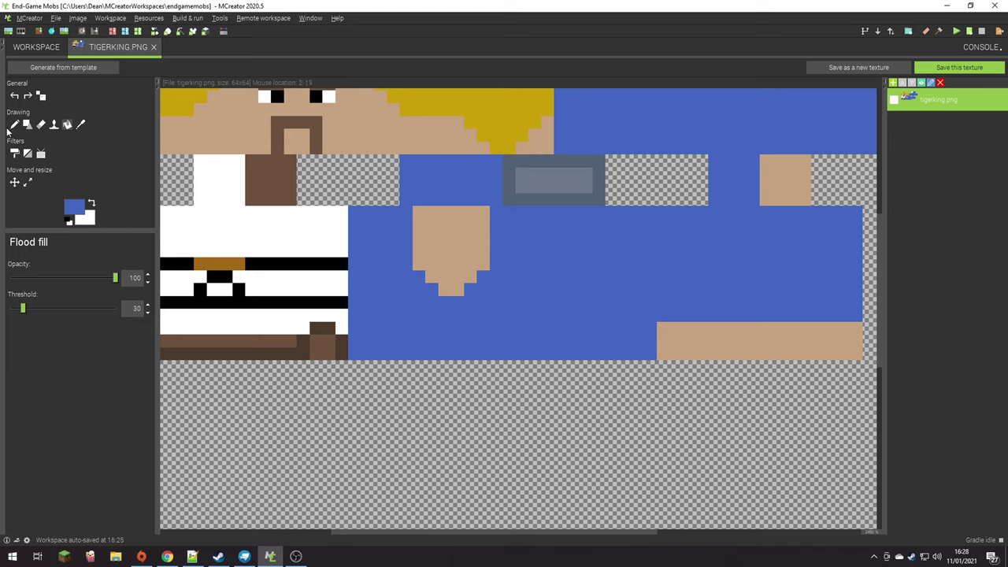
{"action": "left_click", "coordinate": [14, 125]}
{"action": "left_click", "coordinate": [74, 207]}
{"action": "left_click", "coordinate": [449, 331]}
{"action": "left_click", "coordinate": [463, 362]}
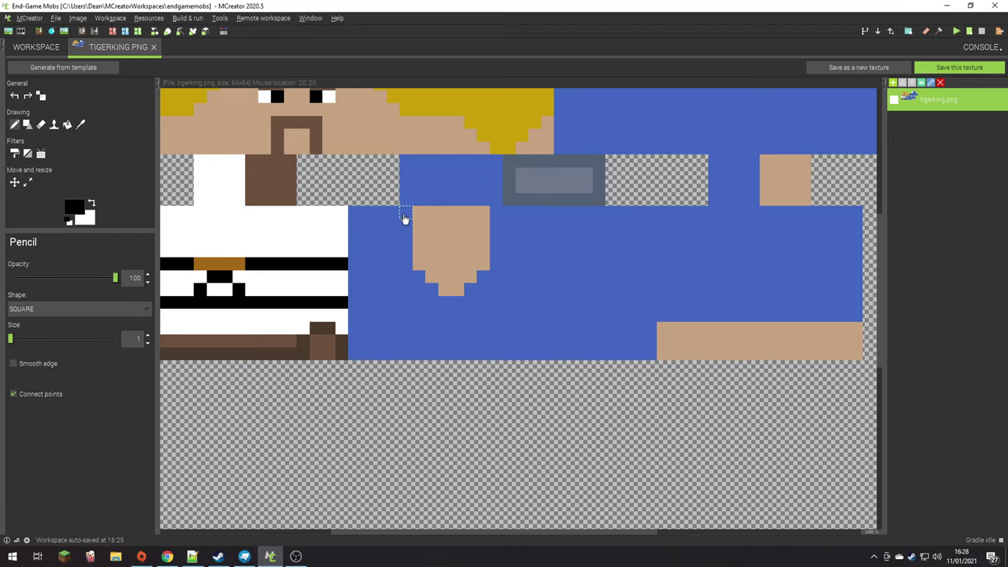
- Pencil black stripes down the left side of the chest opening on the blue shirt
{"action": "mouse_move", "coordinate": [401, 270]}
{"action": "left_mouse_down"}
{"action": "mouse_move", "coordinate": [418, 308]}
{"action": "mouse_move", "coordinate": [433, 310]}
{"action": "mouse_move", "coordinate": [408, 311]}
{"action": "mouse_move", "coordinate": [406, 336]}
{"action": "mouse_move", "coordinate": [438, 344]}
{"action": "mouse_move", "coordinate": [447, 320]}
{"action": "mouse_move", "coordinate": [472, 331]}
{"action": "mouse_move", "coordinate": [444, 354]}
{"action": "left_mouse_up"}
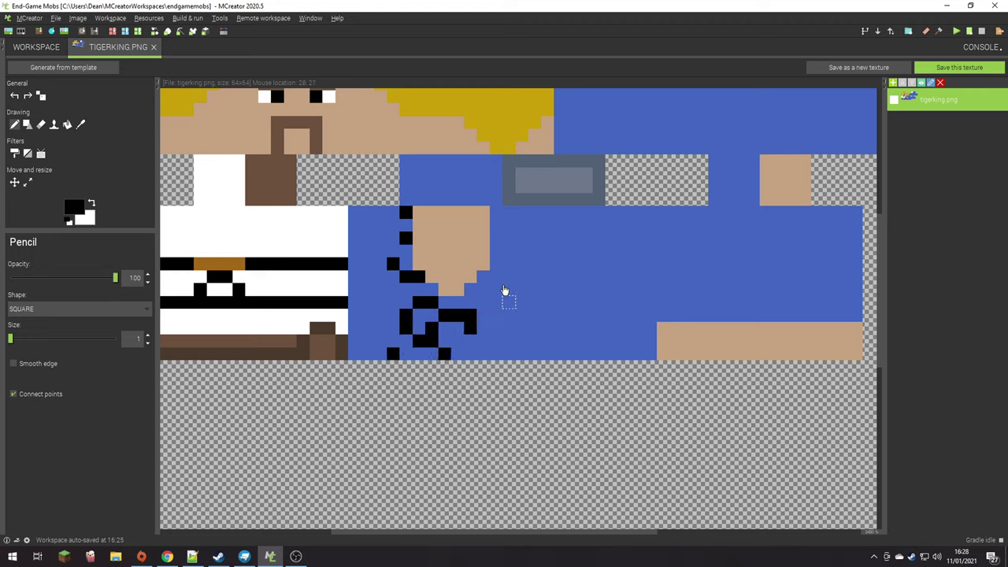
{"action": "mouse_move", "coordinate": [496, 356]}
{"action": "left_mouse_down"}
{"action": "mouse_move", "coordinate": [497, 290]}
{"action": "mouse_move", "coordinate": [498, 309]}
{"action": "mouse_move", "coordinate": [484, 283]}
{"action": "mouse_move", "coordinate": [470, 293]}
{"action": "mouse_move", "coordinate": [514, 231]}
{"action": "left_mouse_up"}
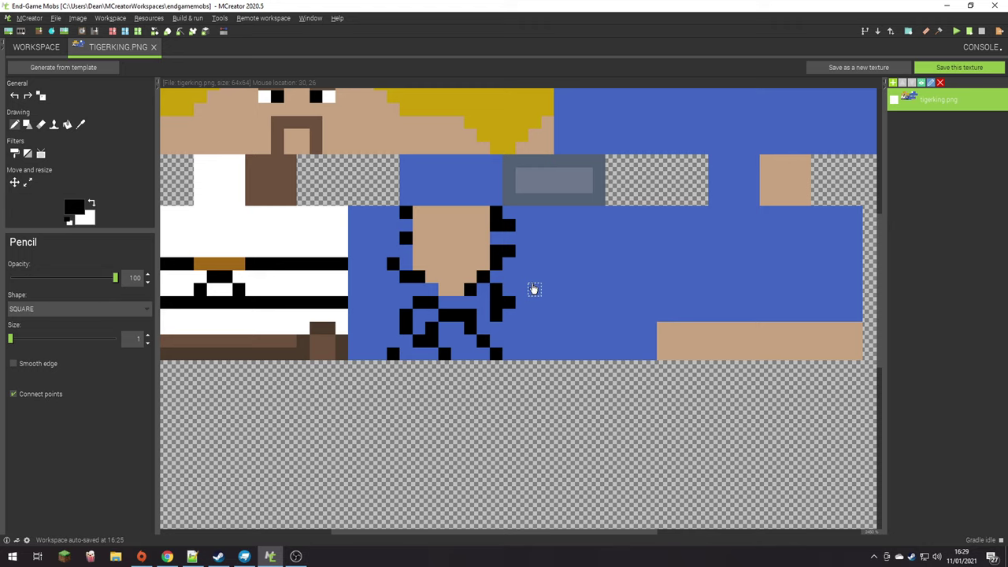
{"action": "mouse_move", "coordinate": [382, 229]}
{"action": "left_mouse_down"}
{"action": "mouse_move", "coordinate": [369, 234]}
{"action": "mouse_move", "coordinate": [354, 211]}
{"action": "left_mouse_up"}
{"action": "mouse_move", "coordinate": [355, 275]}
{"action": "left_mouse_down"}
{"action": "mouse_move", "coordinate": [376, 281]}
{"action": "mouse_move", "coordinate": [356, 311]}
{"action": "mouse_move", "coordinate": [353, 349]}
{"action": "mouse_move", "coordinate": [381, 340]}
{"action": "left_mouse_up"}
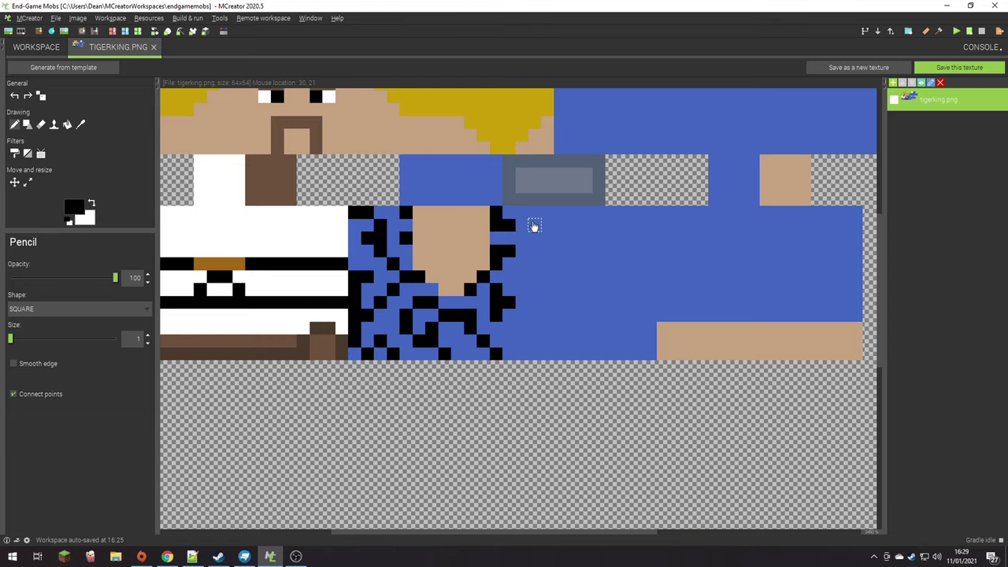
- Draw black stripes to the right of the chest opening, including a hooked stripe down to the shirt's bottom edge
{"action": "scroll", "coordinate": [523, 226], "scroll_direction": "up", "scroll_amount": 2}
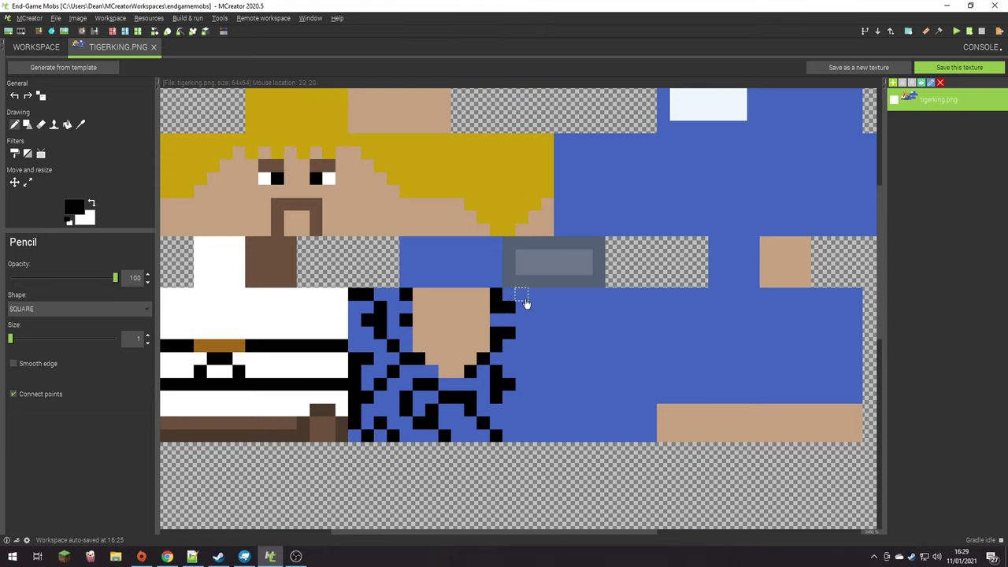
{"action": "mouse_move", "coordinate": [534, 314]}
{"action": "left_mouse_down"}
{"action": "mouse_move", "coordinate": [559, 331]}
{"action": "mouse_move", "coordinate": [588, 312]}
{"action": "left_mouse_up"}
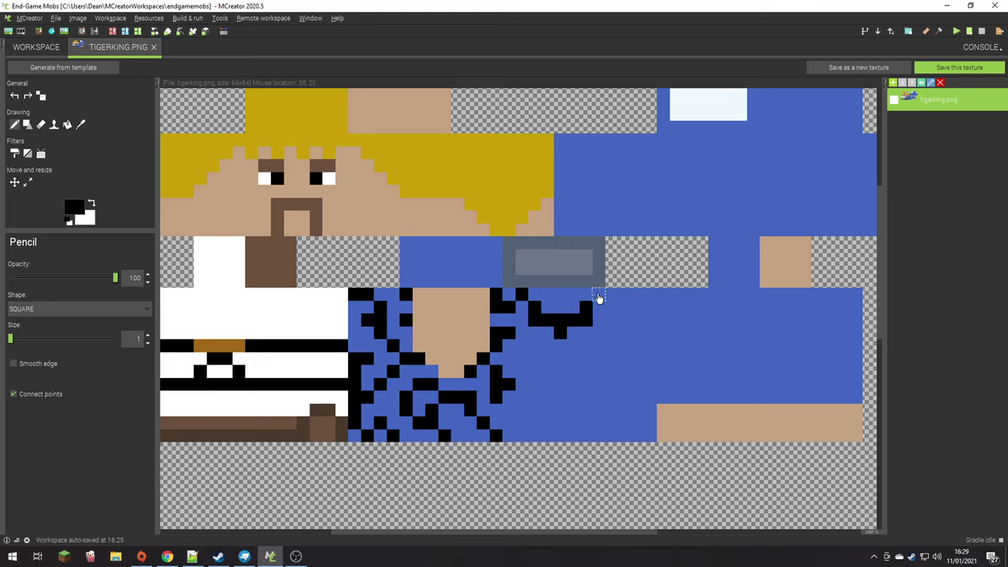
{"action": "mouse_move", "coordinate": [586, 359]}
{"action": "left_mouse_down"}
{"action": "mouse_move", "coordinate": [587, 386]}
{"action": "mouse_move", "coordinate": [611, 402]}
{"action": "mouse_move", "coordinate": [573, 398]}
{"action": "mouse_move", "coordinate": [552, 376]}
{"action": "mouse_move", "coordinate": [547, 428]}
{"action": "mouse_move", "coordinate": [534, 437]}
{"action": "mouse_move", "coordinate": [515, 412]}
{"action": "left_mouse_up"}
{"action": "left_click_drag", "start_coordinate": [536, 360], "coordinate": [520, 329]}
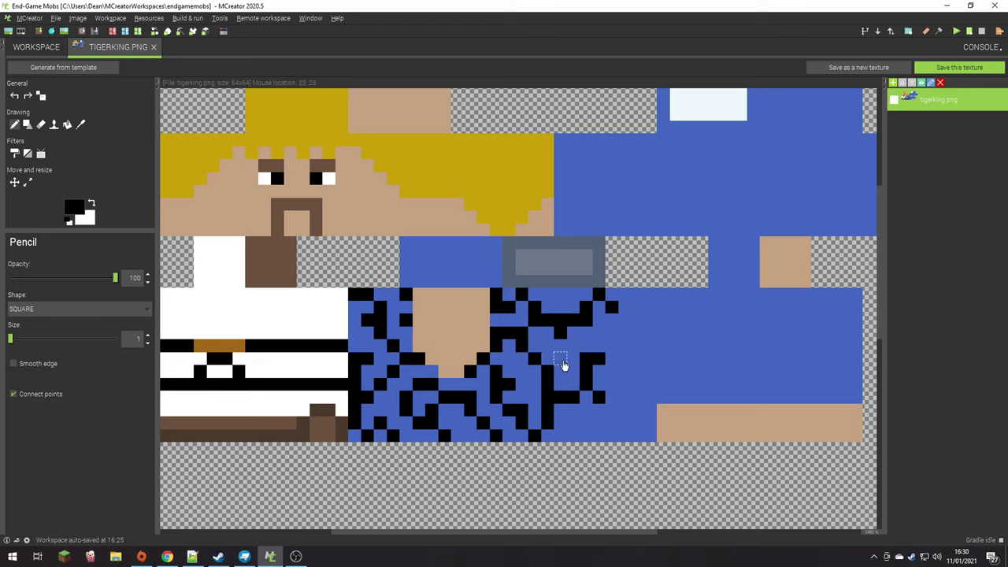
{"action": "left_click", "coordinate": [649, 386]}
{"action": "mouse_move", "coordinate": [649, 350]}
{"action": "left_mouse_down"}
{"action": "mouse_move", "coordinate": [648, 311]}
{"action": "mouse_move", "coordinate": [622, 293]}
{"action": "left_mouse_up"}
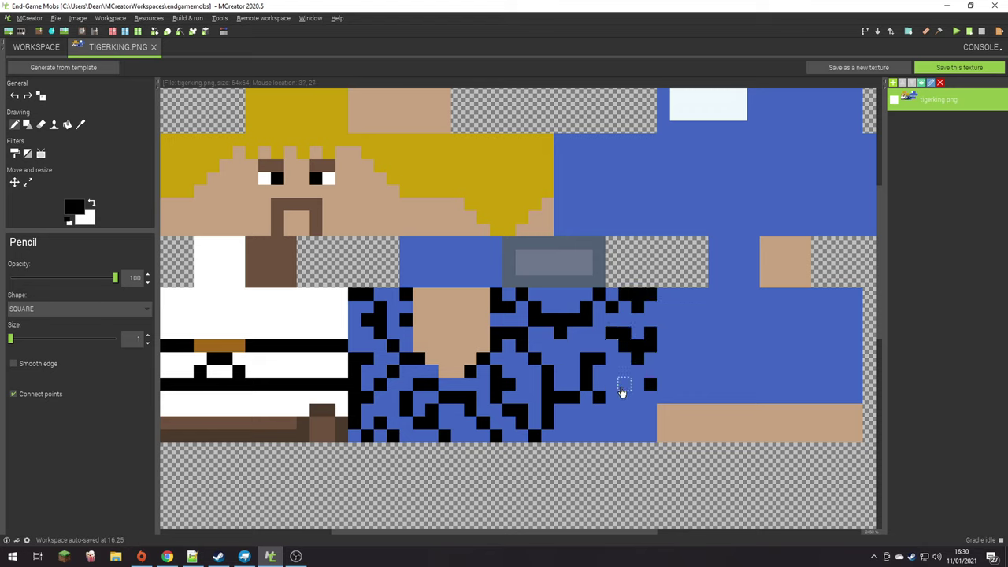
{"action": "left_click_drag", "start_coordinate": [623, 410], "coordinate": [636, 408]}
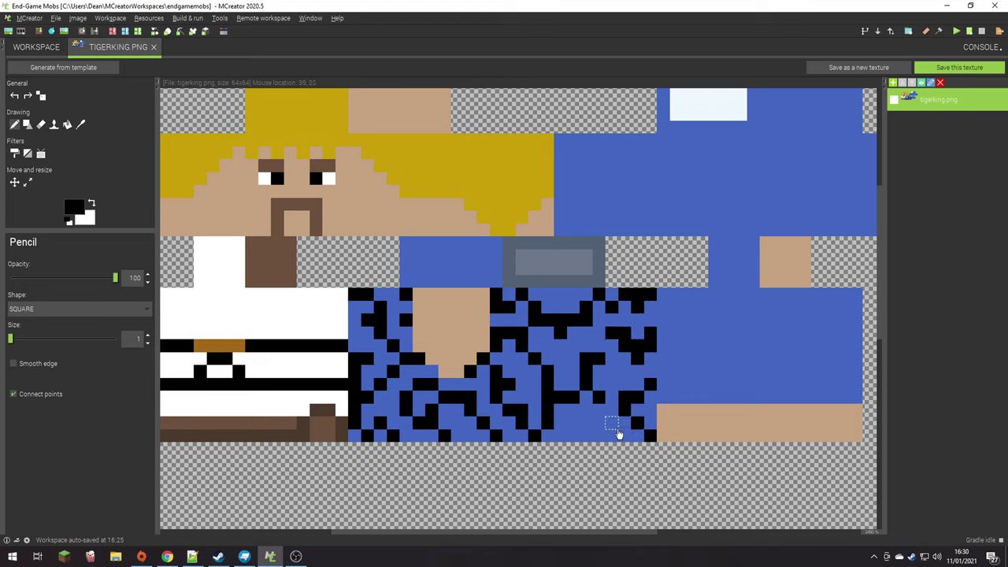
{"action": "left_click", "coordinate": [588, 434]}
- Add a small cross-shaped black stripe near the shirt top and a pixel near the bottom
{"action": "mouse_move", "coordinate": [412, 272]}
{"action": "left_mouse_down"}
{"action": "mouse_move", "coordinate": [470, 255]}
{"action": "mouse_move", "coordinate": [464, 273]}
{"action": "mouse_move", "coordinate": [455, 247]}
{"action": "mouse_move", "coordinate": [496, 257]}
{"action": "left_mouse_up"}
{"action": "left_click", "coordinate": [457, 268]}
{"action": "scroll", "coordinate": [488, 338], "scroll_direction": "right", "scroll_amount": 4}
{"action": "scroll", "coordinate": [489, 338], "scroll_direction": "up", "scroll_amount": 1}
{"action": "left_click", "coordinate": [508, 438]}
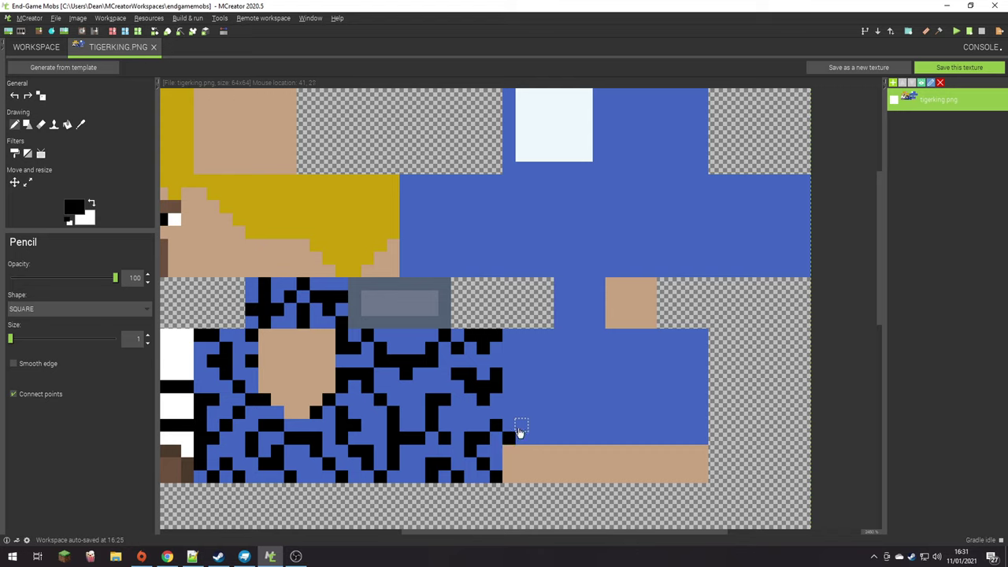
- Draw an L-shaped stripe and more black stripes further right down the lower blue shirt
{"action": "mouse_move", "coordinate": [521, 387]}
{"action": "left_mouse_down"}
{"action": "mouse_move", "coordinate": [560, 400]}
{"action": "mouse_move", "coordinate": [562, 368]}
{"action": "mouse_move", "coordinate": [524, 349]}
{"action": "mouse_move", "coordinate": [522, 368]}
{"action": "left_mouse_up"}
{"action": "mouse_move", "coordinate": [611, 335]}
{"action": "left_mouse_down"}
{"action": "mouse_move", "coordinate": [628, 369]}
{"action": "mouse_move", "coordinate": [639, 354]}
{"action": "mouse_move", "coordinate": [642, 363]}
{"action": "mouse_move", "coordinate": [689, 350]}
{"action": "mouse_move", "coordinate": [677, 353]}
{"action": "mouse_move", "coordinate": [677, 380]}
{"action": "left_mouse_up"}
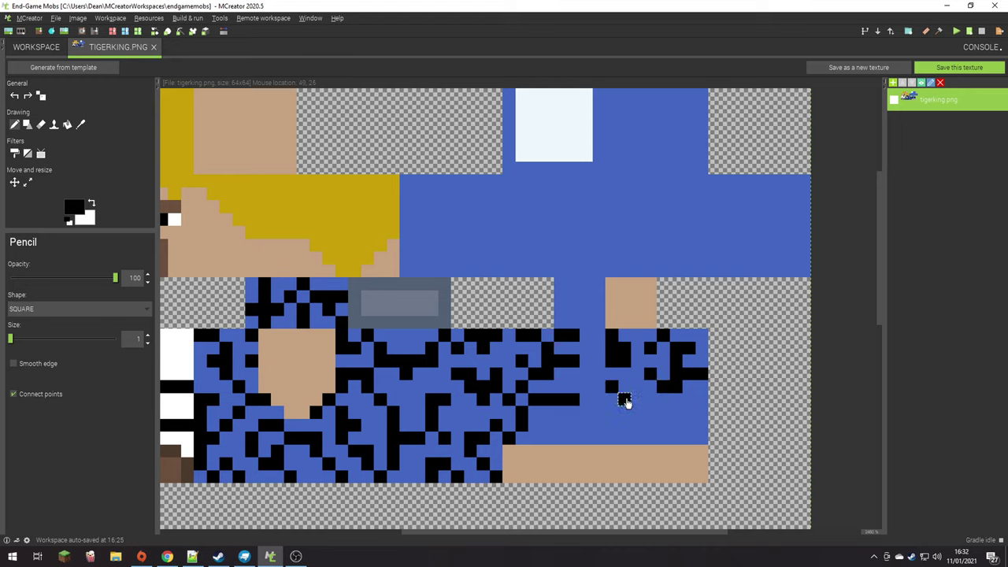
{"action": "mouse_move", "coordinate": [623, 401]}
{"action": "left_mouse_down"}
{"action": "mouse_move", "coordinate": [611, 439]}
{"action": "mouse_move", "coordinate": [661, 417]}
{"action": "mouse_move", "coordinate": [697, 427]}
{"action": "left_mouse_up"}
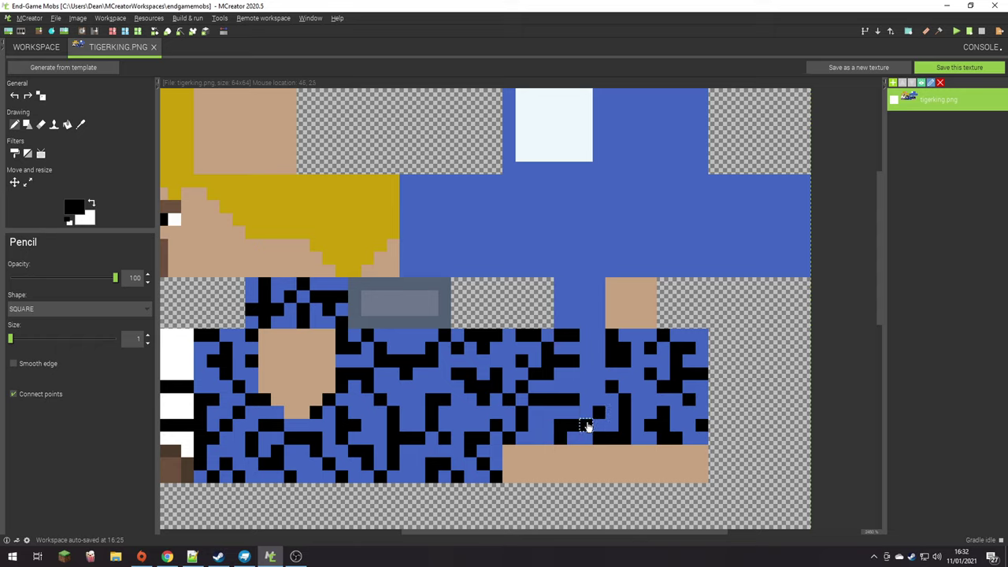
- Add more black stripes and isolated pixels across the blue shirt, redrawing one misplaced stripe
{"action": "scroll", "coordinate": [612, 344], "scroll_direction": "up", "scroll_amount": 3}
{"action": "left_click_drag", "start_coordinate": [406, 352], "coordinate": [407, 307]}
{"action": "mouse_move", "coordinate": [443, 279]}
{"action": "left_mouse_down"}
{"action": "mouse_move", "coordinate": [432, 289]}
{"action": "mouse_move", "coordinate": [410, 270]}
{"action": "left_mouse_up"}
{"action": "left_click_drag", "start_coordinate": [470, 297], "coordinate": [485, 322]}
{"action": "key", "text": "ctrl+z"}
{"action": "key", "text": "ctrl+z"}
{"action": "left_click_drag", "start_coordinate": [473, 288], "coordinate": [497, 303]}
{"action": "left_click", "coordinate": [484, 322]}
{"action": "left_click", "coordinate": [458, 331]}
{"action": "mouse_move", "coordinate": [534, 339]}
{"action": "left_mouse_down"}
{"action": "mouse_move", "coordinate": [534, 352]}
{"action": "mouse_move", "coordinate": [509, 331]}
{"action": "mouse_move", "coordinate": [533, 320]}
{"action": "mouse_move", "coordinate": [599, 355]}
{"action": "left_mouse_up"}
- Begin striping the upper blue panel with a diagonal stripe and scattered black pixels
{"action": "left_click_drag", "start_coordinate": [599, 314], "coordinate": [601, 313]}
{"action": "left_click_drag", "start_coordinate": [586, 274], "coordinate": [602, 251]}
{"action": "left_click_drag", "start_coordinate": [533, 277], "coordinate": [529, 262]}
{"action": "left_click", "coordinate": [560, 251]}
- Finish black stripes right of the white square, along the panel's edge, and across the far-right blue block
{"action": "left_click", "coordinate": [560, 301]}
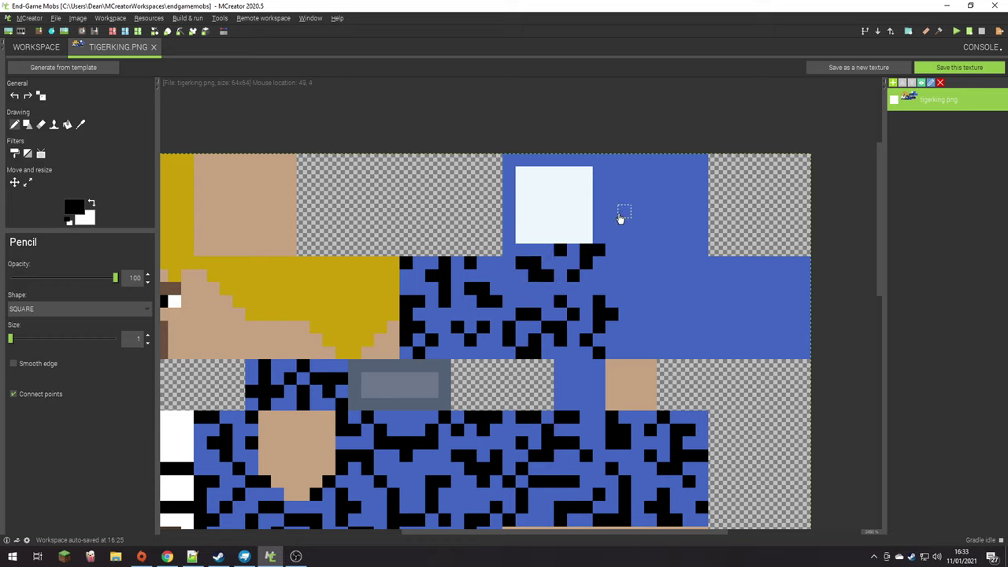
{"action": "left_click_drag", "start_coordinate": [611, 173], "coordinate": [701, 163]}
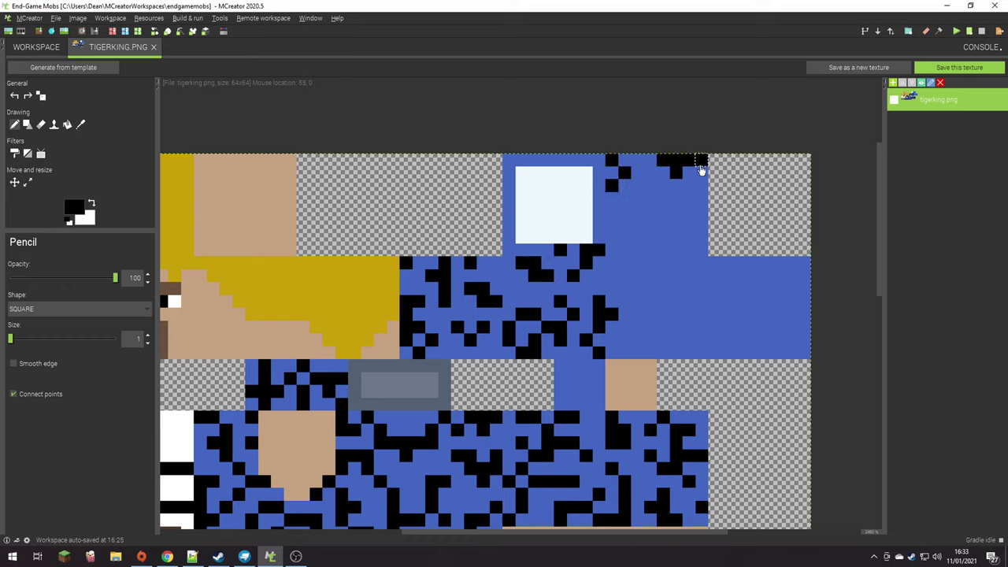
{"action": "mouse_move", "coordinate": [689, 220]}
{"action": "left_mouse_down"}
{"action": "mouse_move", "coordinate": [665, 199]}
{"action": "mouse_move", "coordinate": [639, 220]}
{"action": "mouse_move", "coordinate": [618, 213]}
{"action": "mouse_move", "coordinate": [656, 236]}
{"action": "mouse_move", "coordinate": [635, 282]}
{"action": "mouse_move", "coordinate": [664, 278]}
{"action": "mouse_move", "coordinate": [663, 254]}
{"action": "mouse_move", "coordinate": [678, 253]}
{"action": "mouse_move", "coordinate": [678, 281]}
{"action": "mouse_move", "coordinate": [702, 272]}
{"action": "left_mouse_up"}
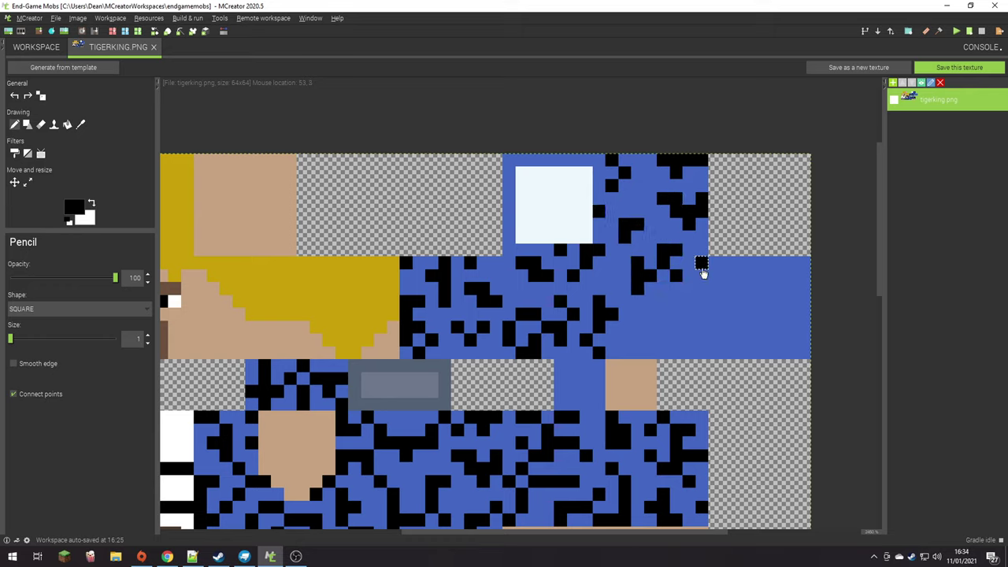
{"action": "left_click", "coordinate": [638, 328]}
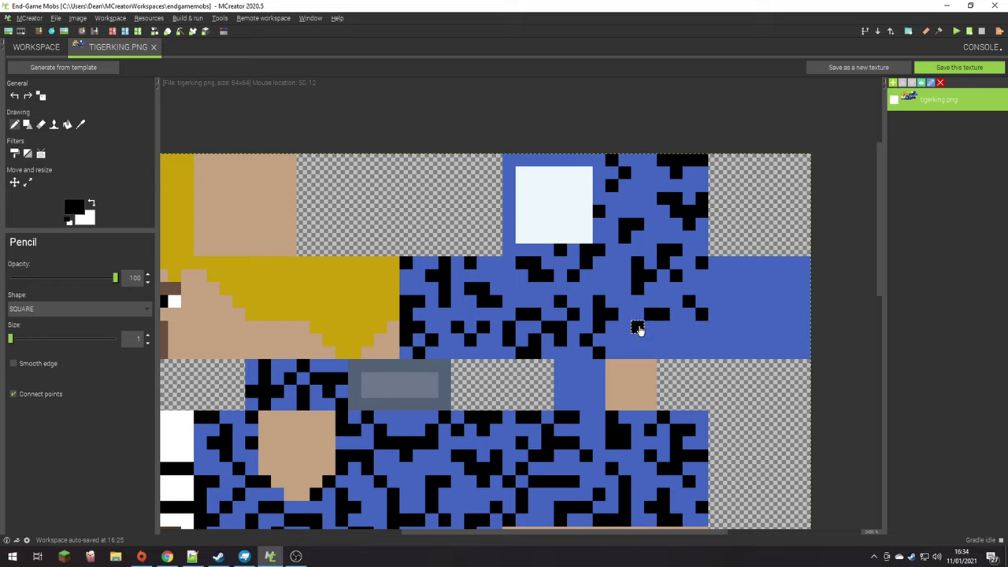
{"action": "left_click_drag", "start_coordinate": [662, 343], "coordinate": [687, 327]}
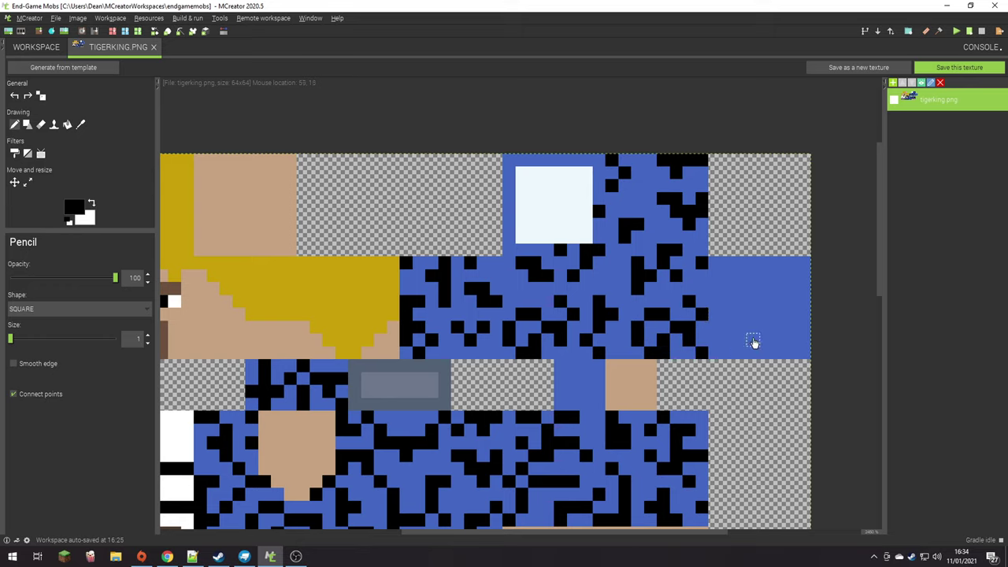
{"action": "mouse_move", "coordinate": [753, 290]}
{"action": "left_mouse_down"}
{"action": "mouse_move", "coordinate": [778, 303]}
{"action": "mouse_move", "coordinate": [783, 275]}
{"action": "left_mouse_up"}
{"action": "mouse_move", "coordinate": [804, 340]}
{"action": "left_mouse_down"}
{"action": "mouse_move", "coordinate": [762, 342]}
{"action": "mouse_move", "coordinate": [778, 354]}
{"action": "mouse_move", "coordinate": [744, 358]}
{"action": "mouse_move", "coordinate": [732, 344]}
{"action": "mouse_move", "coordinate": [726, 307]}
{"action": "left_mouse_up"}
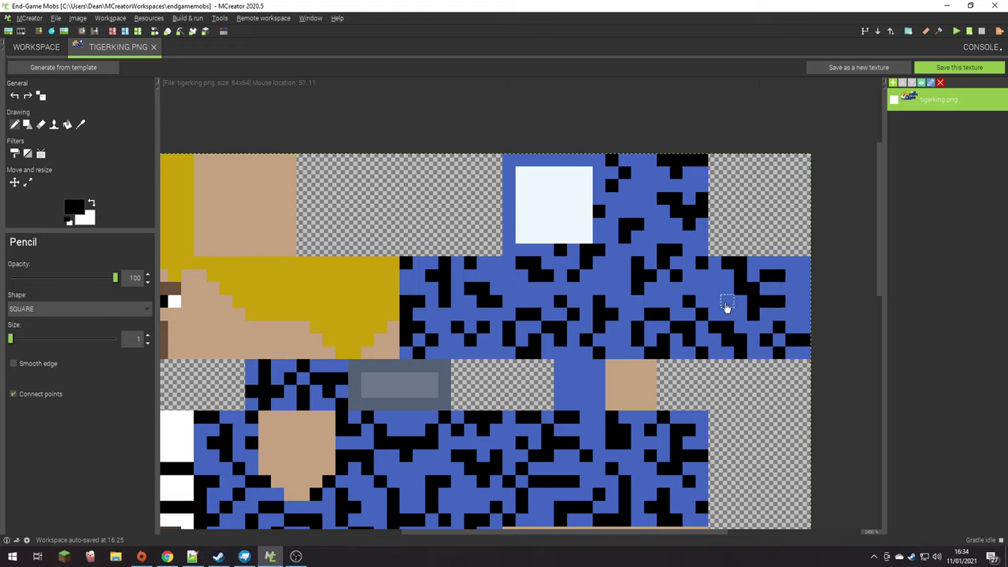
- Apply the Noise filter with hue 5 and value 30 to the whole texture
{"action": "scroll", "coordinate": [594, 299], "scroll_direction": "up", "scroll_amount": 1}
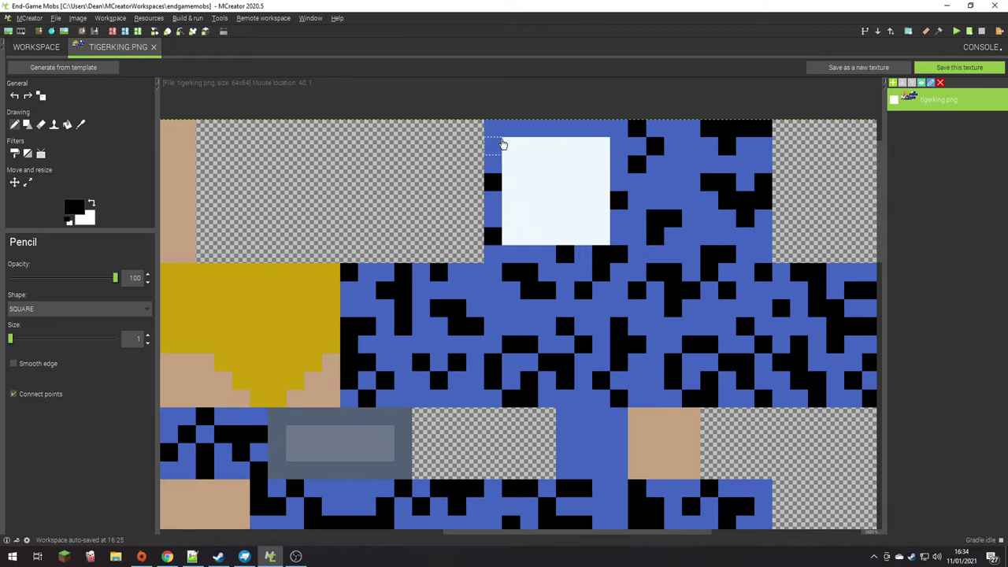
{"action": "scroll", "coordinate": [626, 270], "scroll_direction": "down", "scroll_amount": 1}
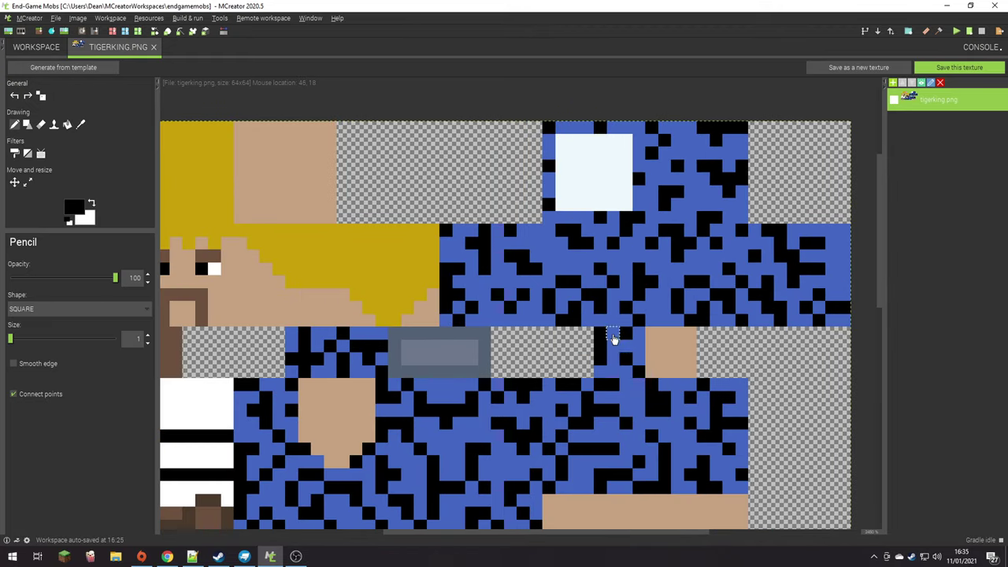
{"action": "scroll", "coordinate": [599, 353], "scroll_direction": "down", "scroll_amount": 2}
{"action": "scroll", "coordinate": [585, 356], "scroll_direction": "up", "scroll_amount": 1}
{"action": "left_click", "coordinate": [41, 152]}
{"action": "left_click", "coordinate": [583, 260]}
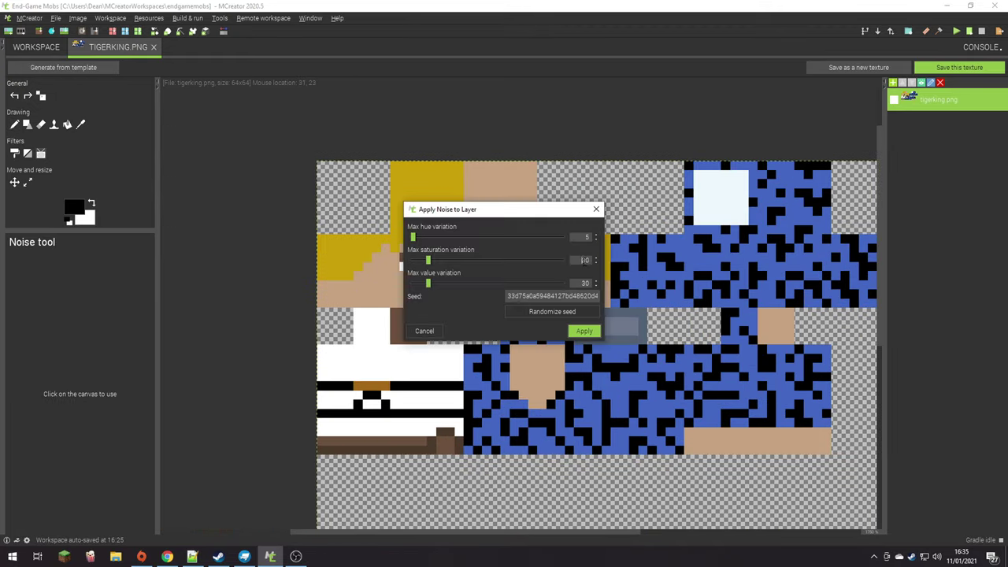
{"action": "left_click", "coordinate": [583, 331]}
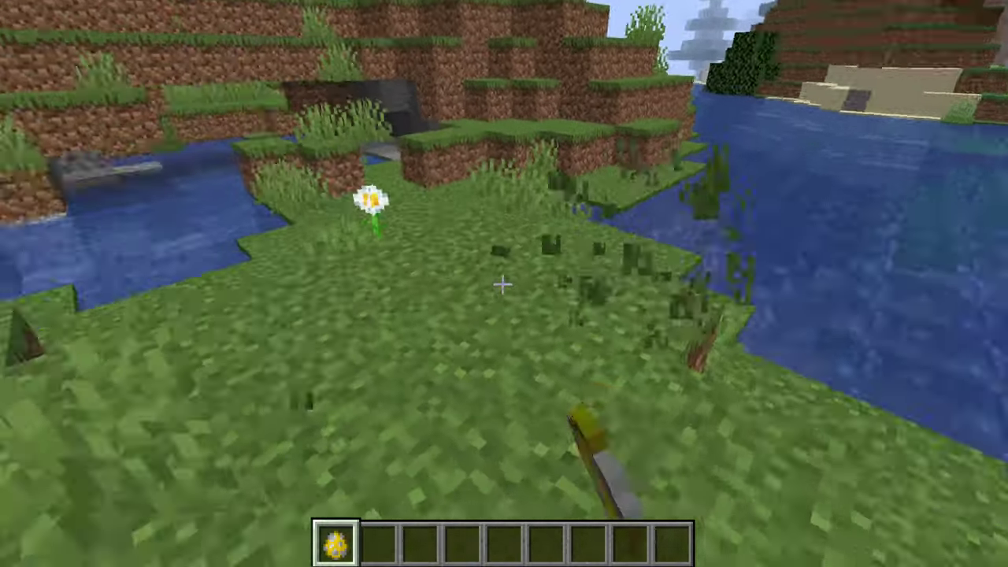
- Spawn the tiger-striped Tiger King on the grass with the spawn egg, then switch hotbar slot
{"action": "right_click", "coordinate": [503, 283]}
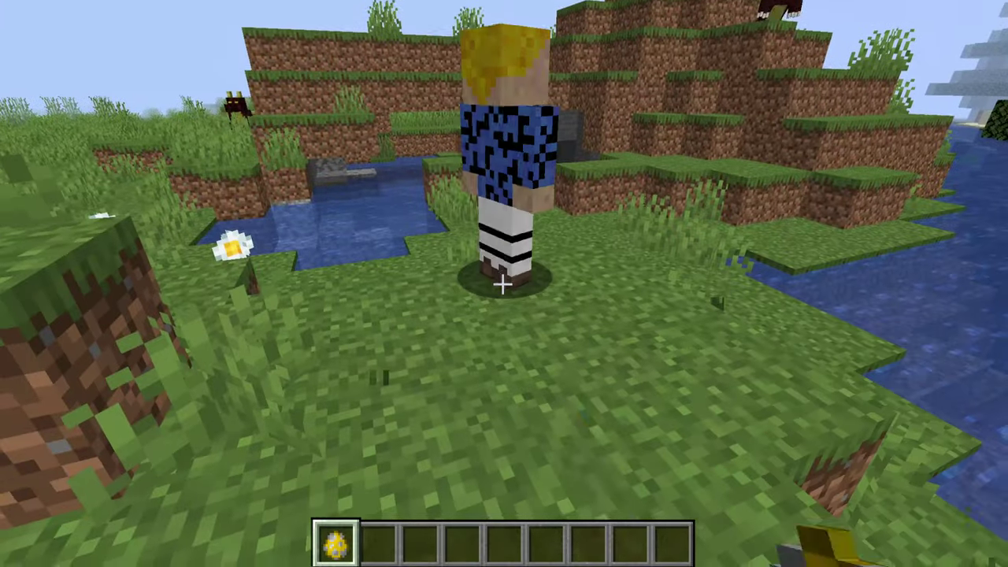
{"action": "scroll", "coordinate": [504, 284], "scroll_direction": "down", "scroll_amount": 1}
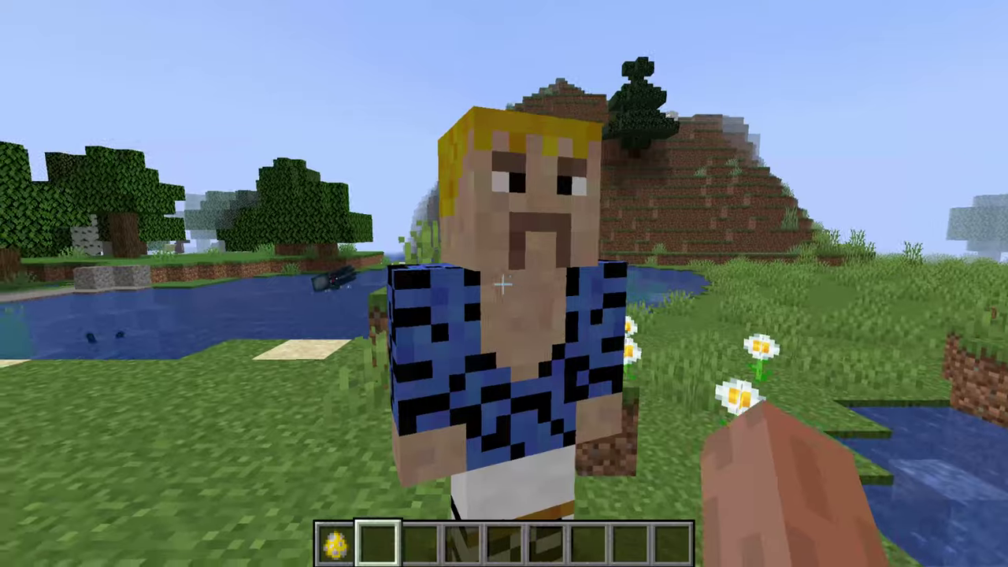